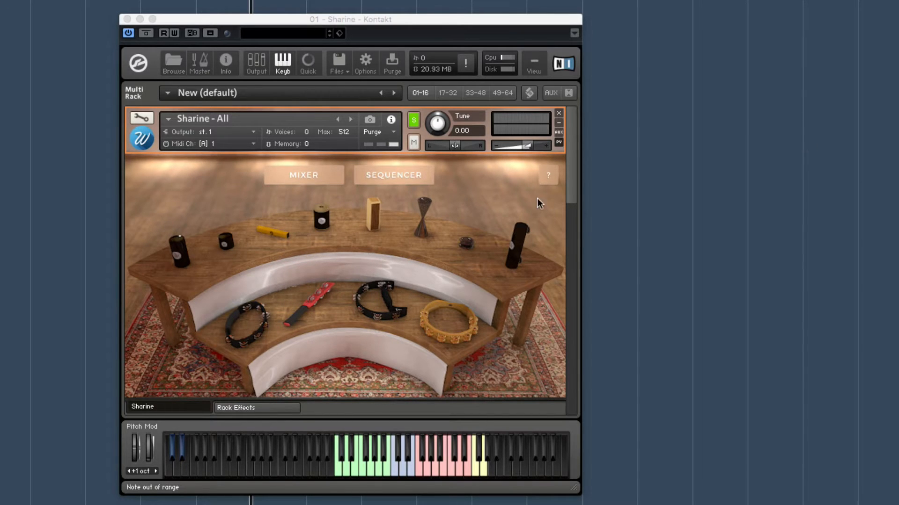
Layer the small black, yellow and wooden shakers with the tall black cylinder shaker, leaving only the tall black cylinder shaker loaded.
left_click_drag(571, 195, 566, 277)
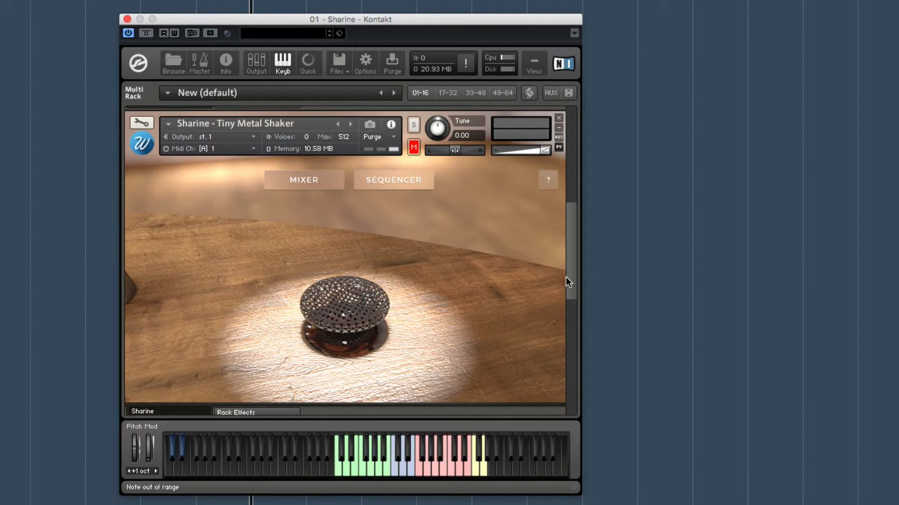
left_click_drag(566, 277, 569, 162)
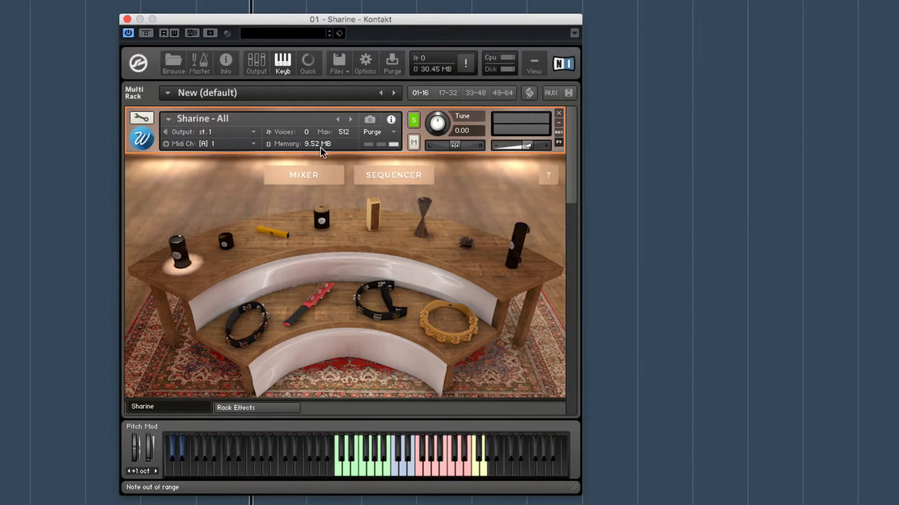
left_click(183, 255)
left_click(183, 255)
left_click(226, 241)
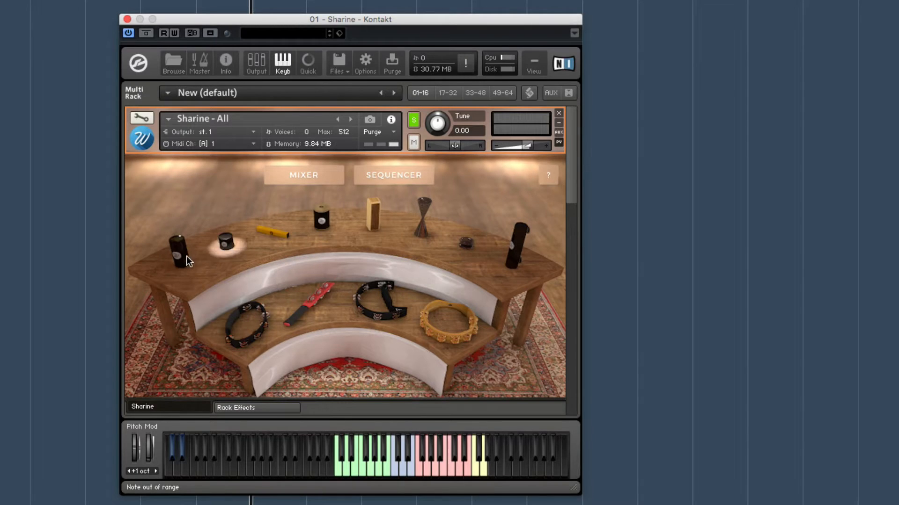
left_click(267, 232)
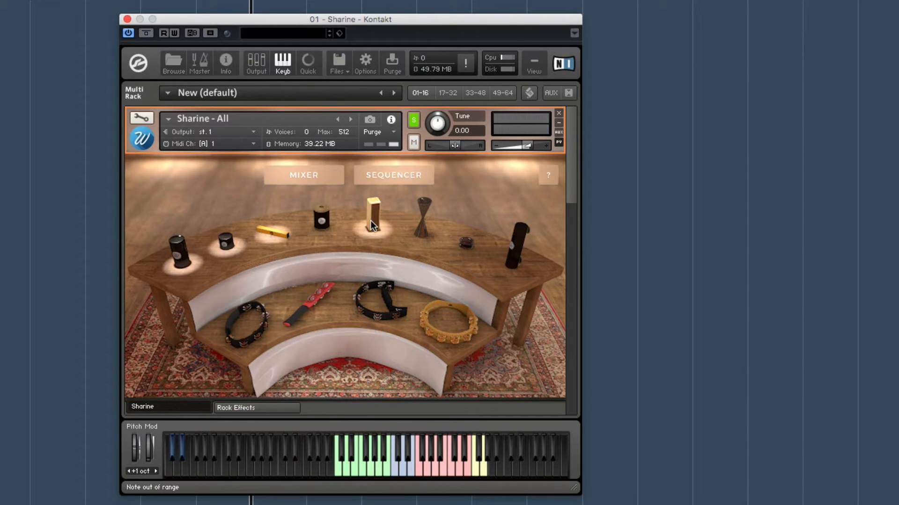
left_click(274, 234)
left_click(229, 240)
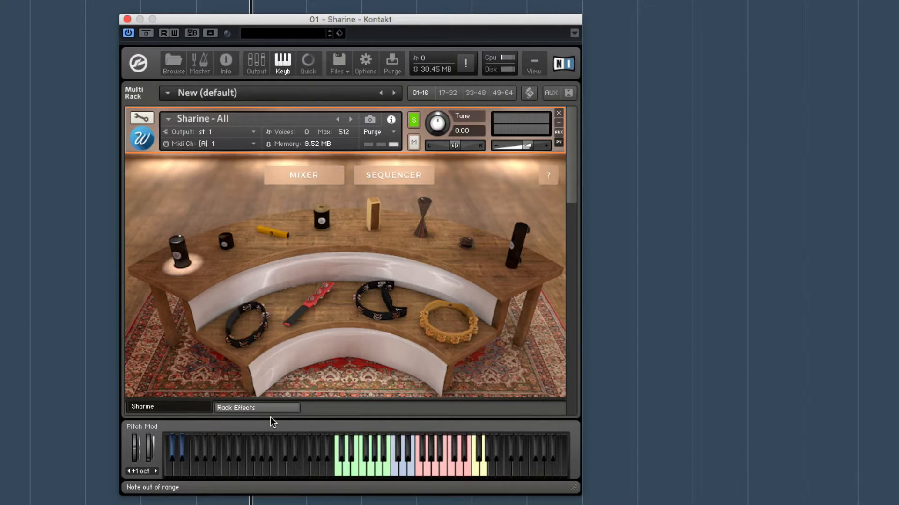
Review the key layout help and view the E2 pattern preset in the sequencer, closing both views.
left_click(549, 175)
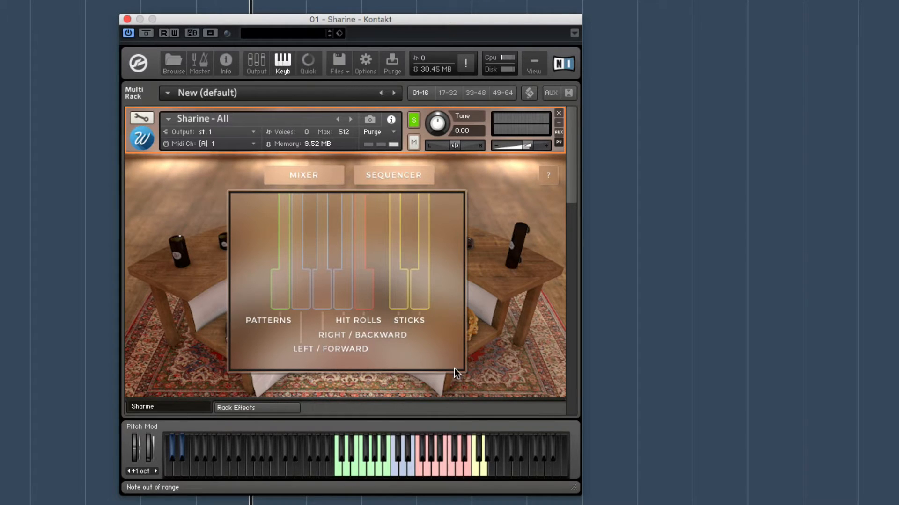
left_click(548, 178)
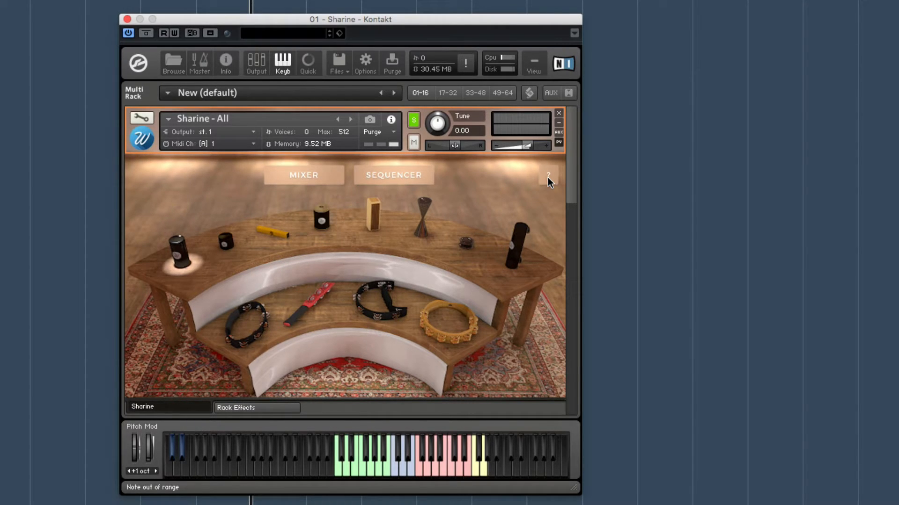
left_click(412, 181)
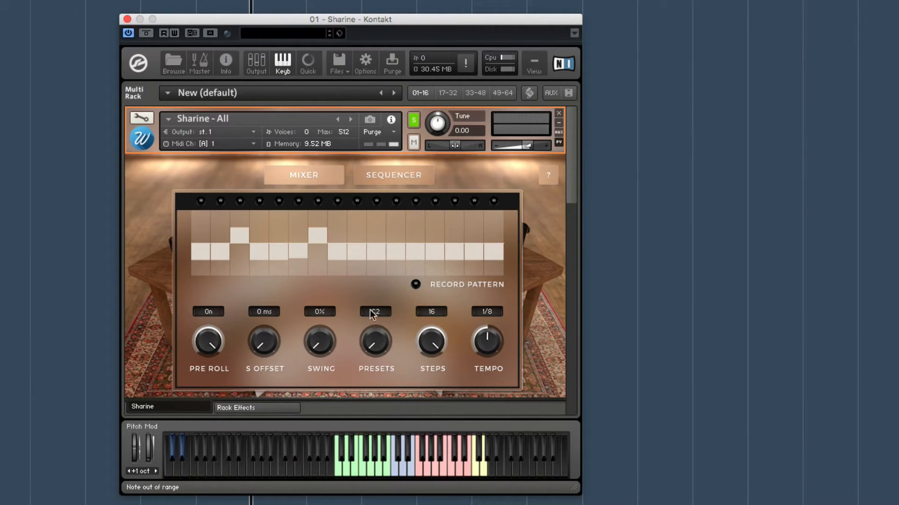
left_click_drag(376, 337, 400, 246)
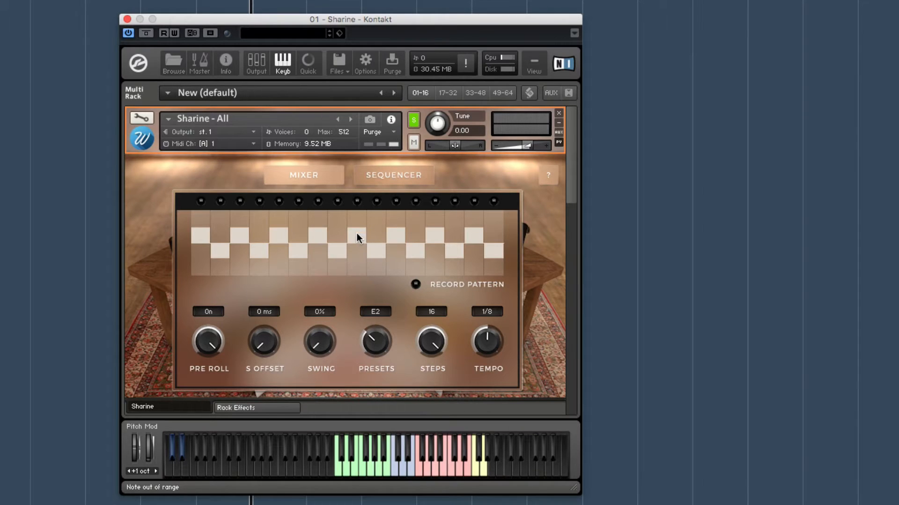
mouse_move(357, 233)
left_mouse_down()
mouse_move(363, 215)
mouse_move(360, 241)
mouse_move(368, 204)
mouse_move(358, 229)
mouse_move(371, 258)
left_mouse_up()
left_click(396, 178)
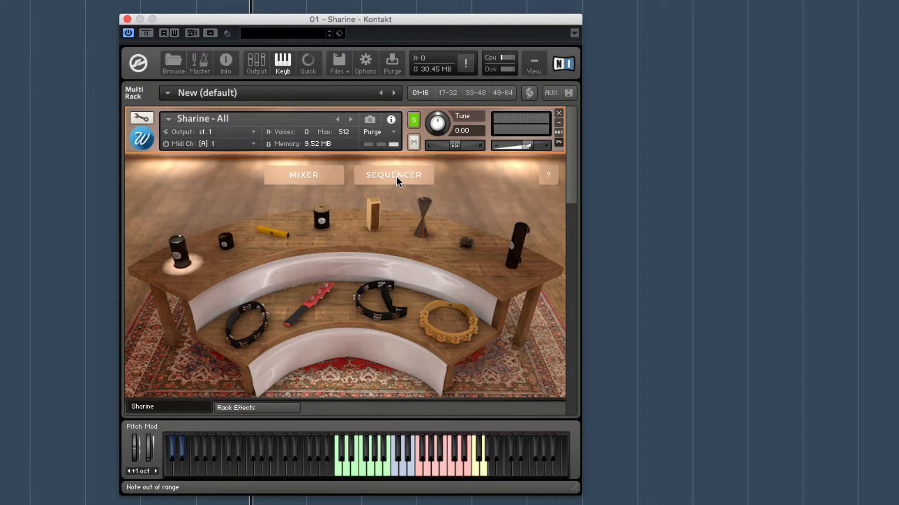
Review the Close, Mid and Far mixer channels and the available rack effects, returning to the instrument table.
left_click(314, 177)
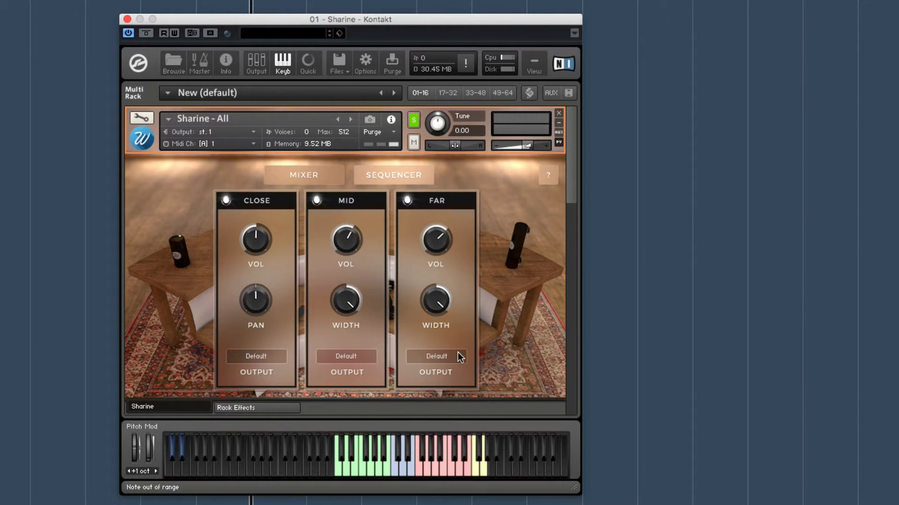
left_click(309, 178)
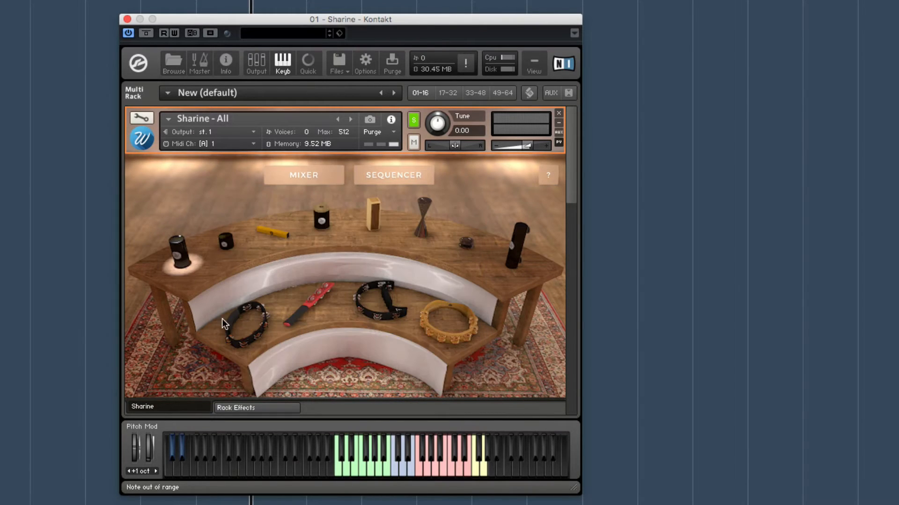
left_click(270, 408)
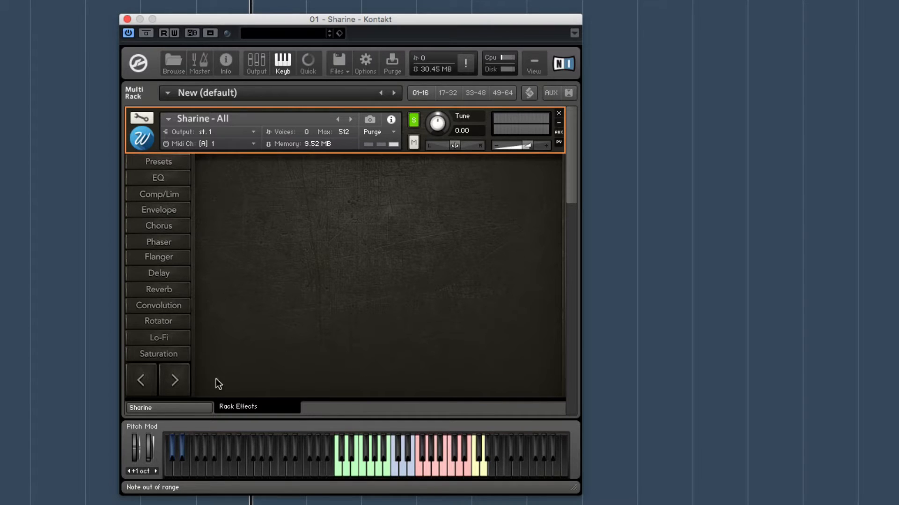
left_click(192, 407)
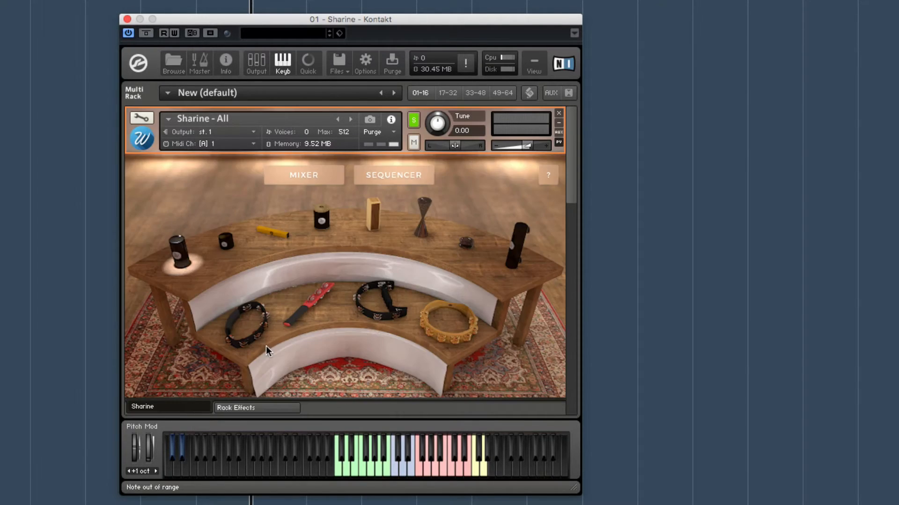
With the tall black cylinder shaker loaded, raise steps 3 and 7 of the C2 pattern to maximum and lower steps 11 and 14.
left_click(181, 252)
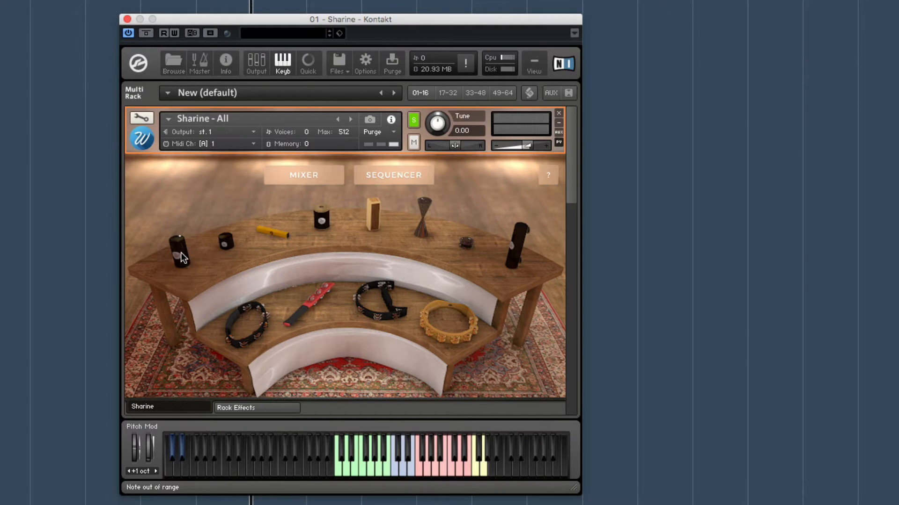
left_click(180, 252)
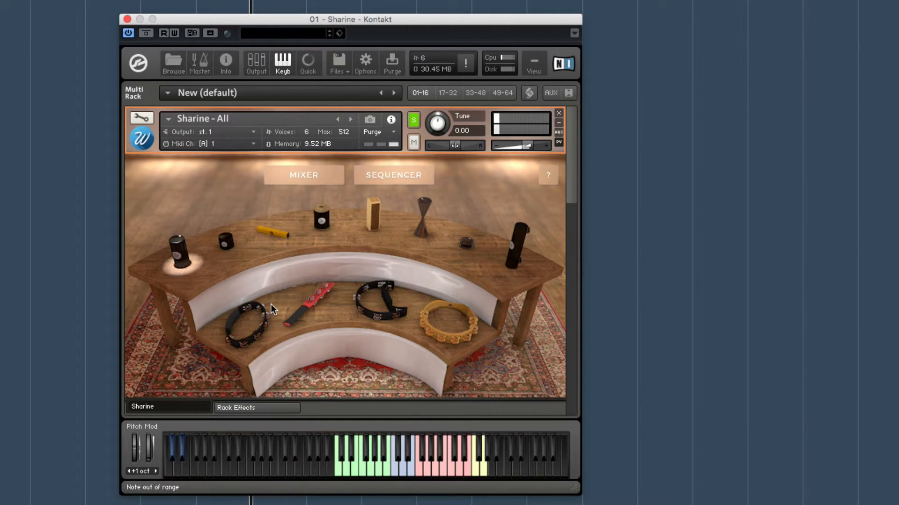
left_click(381, 181)
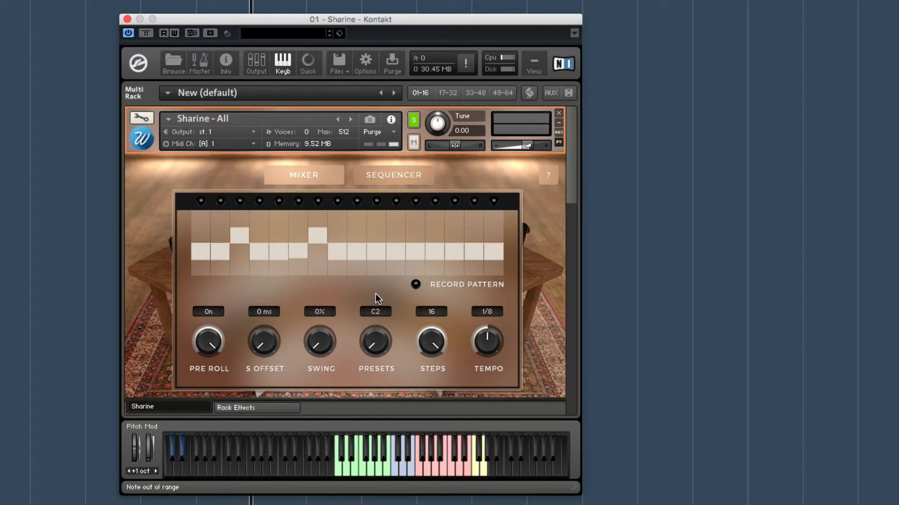
left_click_drag(237, 233, 244, 217)
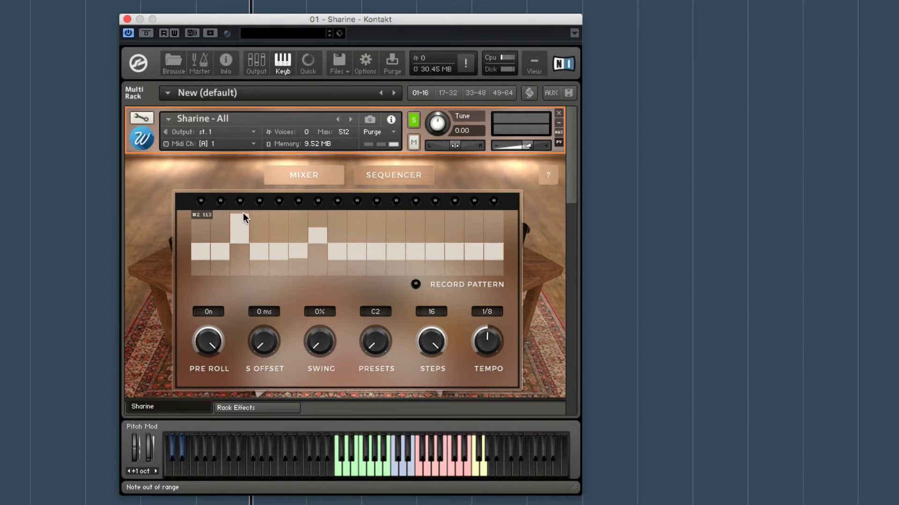
left_click_drag(313, 237, 316, 215)
left_click(388, 265)
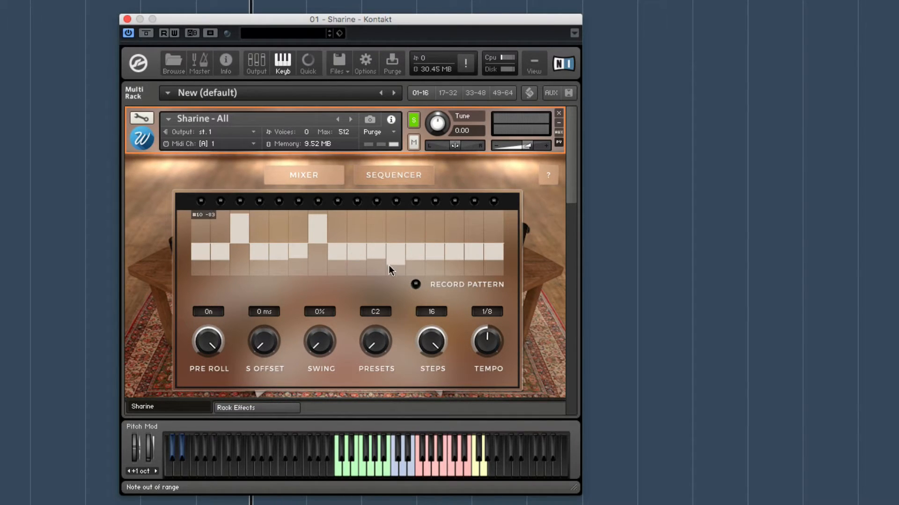
left_click_drag(388, 264, 389, 276)
left_click_drag(457, 263, 454, 271)
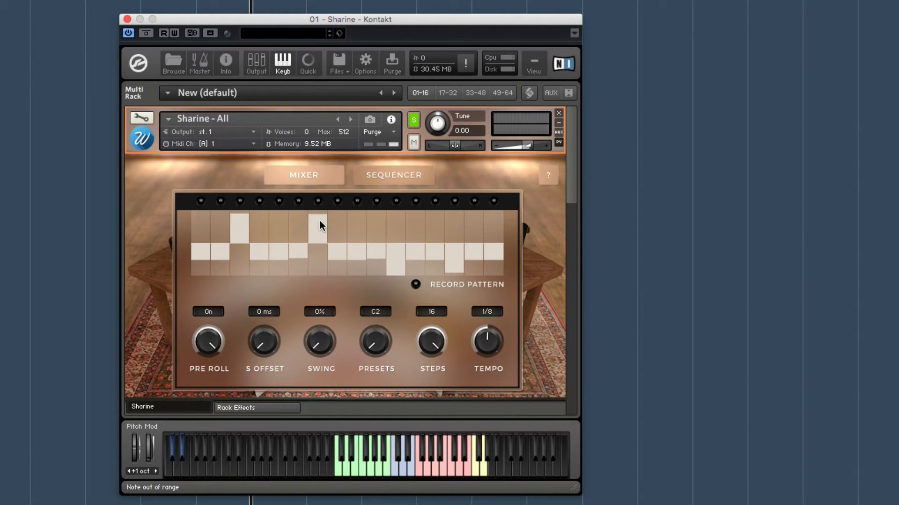
left_click_drag(320, 220, 322, 197)
left_click_drag(240, 222, 251, 200)
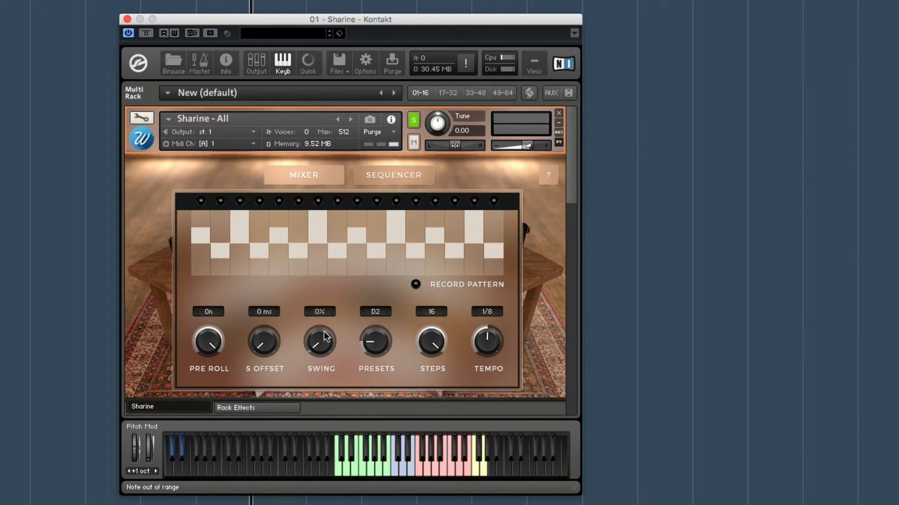
Try a swing of 50% and an S Offset of 53 ms on the D2 pattern, resetting both to zero.
left_click_drag(324, 331, 350, 220)
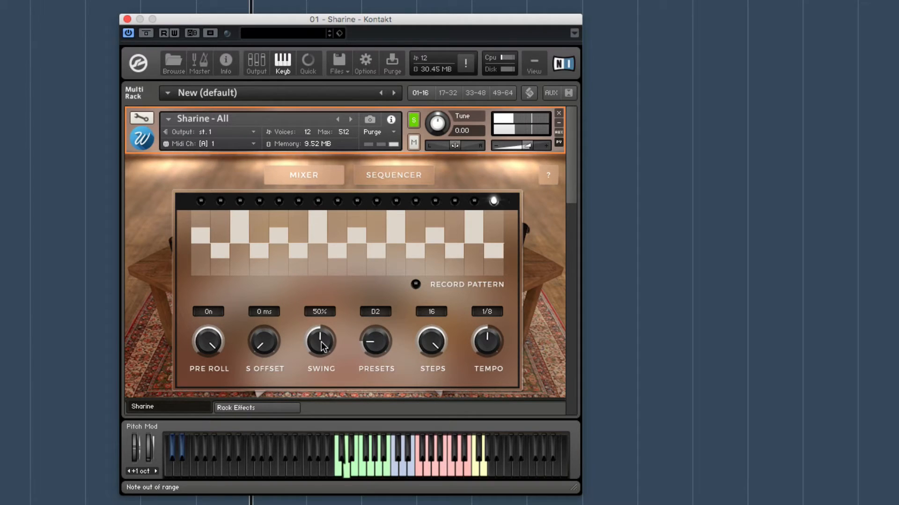
left_click_drag(321, 346, 313, 477)
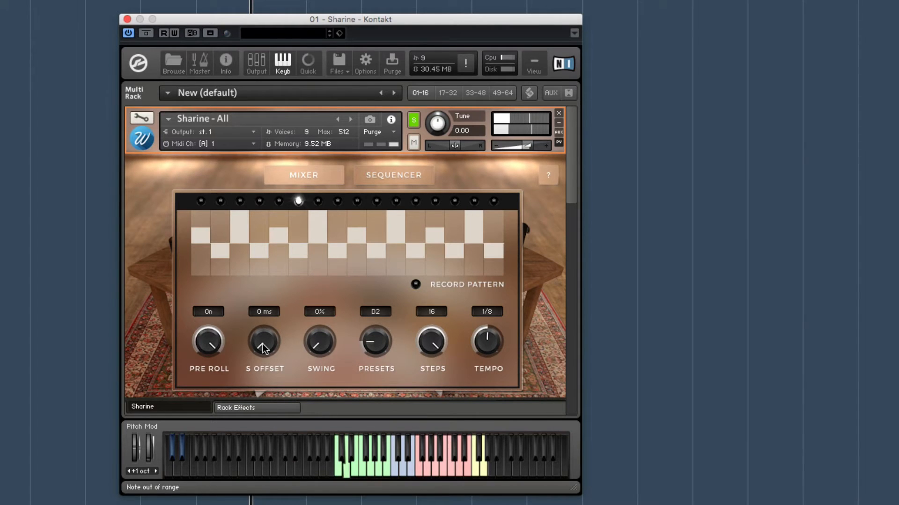
left_click_drag(262, 344, 293, 261)
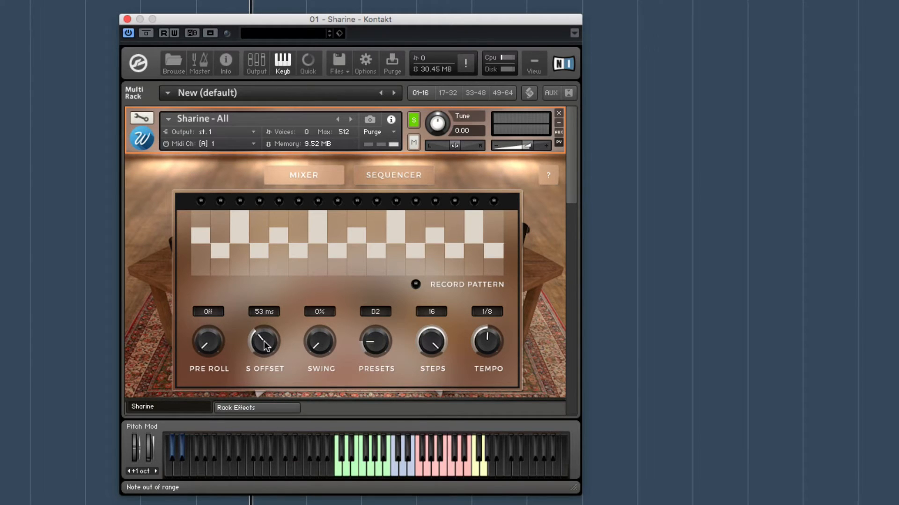
left_click_drag(265, 347, 279, 437)
Try an 11-step pattern length and tempos of 1/4 and 1/16, restoring 16 steps and a 1/8 tempo.
left_click_drag(433, 313, 420, 421)
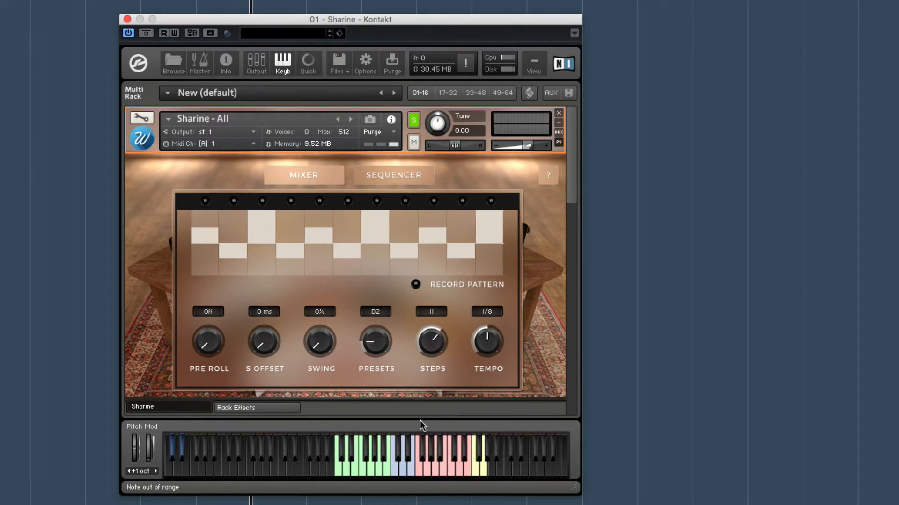
left_click_drag(434, 475, 464, 244)
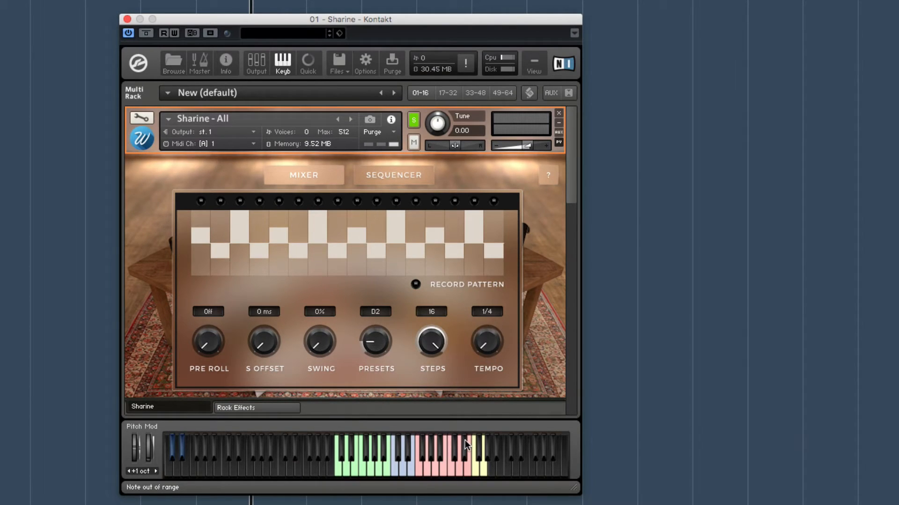
left_click_drag(498, 290, 521, 179)
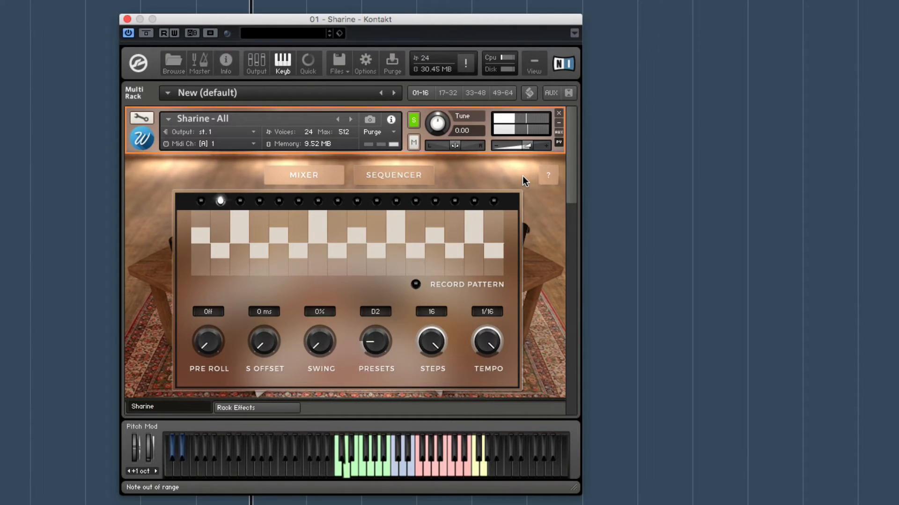
left_click_drag(485, 332, 470, 500)
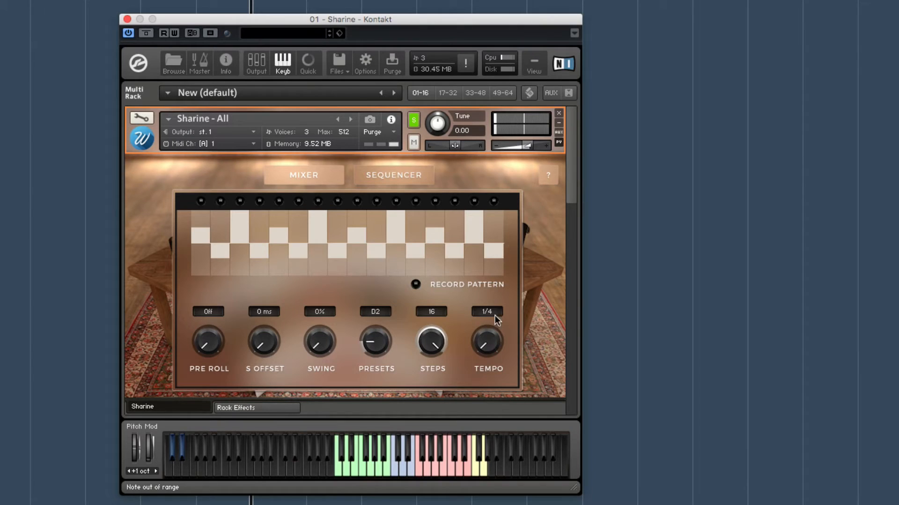
left_click_drag(495, 316, 504, 276)
Use Record Pattern on D2, redraw its even-numbered steps as moderate negative values and raise step 14 to maximum.
left_click(415, 285)
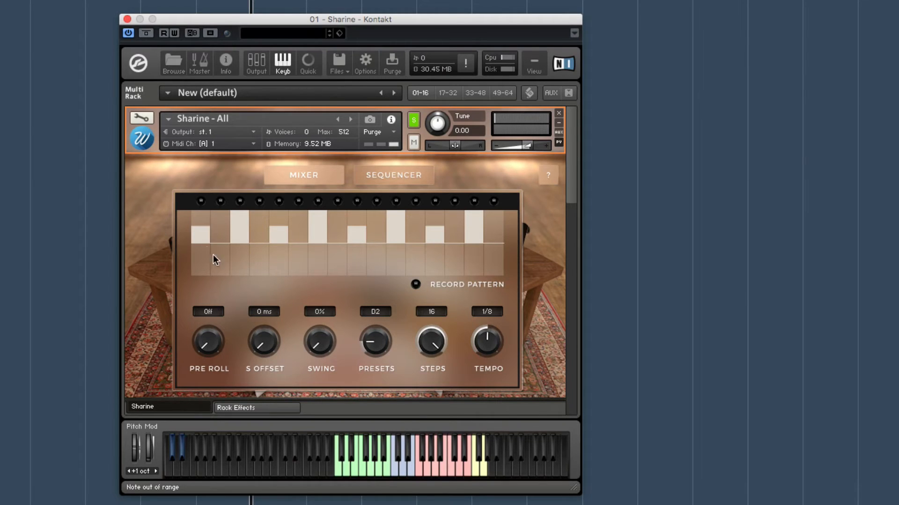
mouse_move(217, 245)
left_mouse_down()
mouse_move(221, 258)
mouse_move(258, 244)
mouse_move(266, 260)
mouse_move(492, 260)
left_mouse_up()
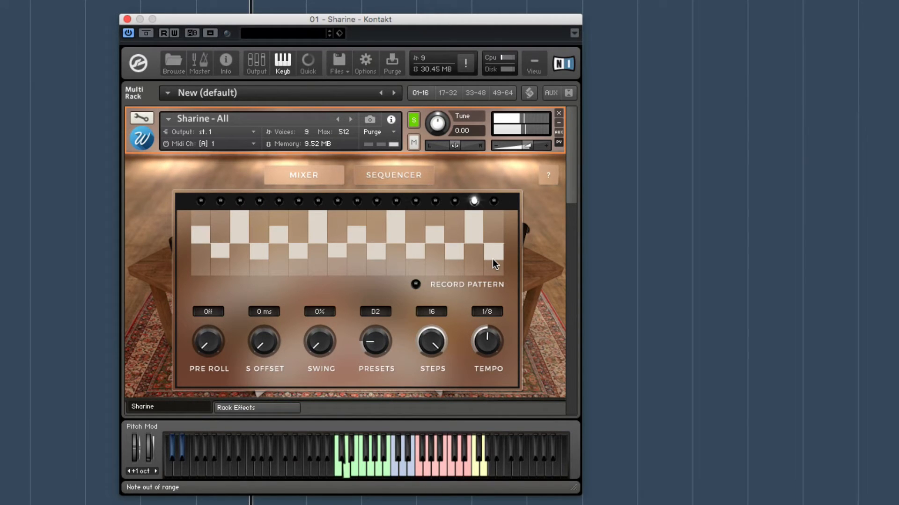
left_click_drag(462, 242, 463, 207)
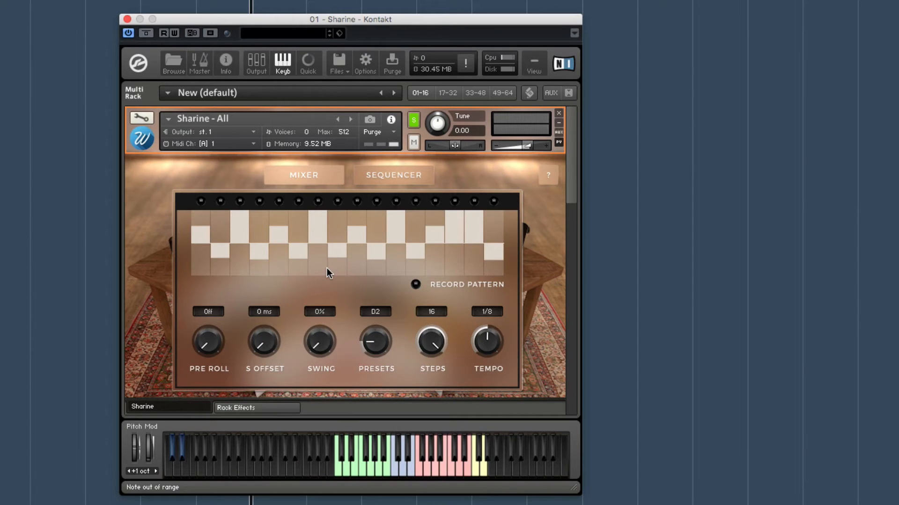
In the D2 pattern, raise steps 4 and 6 above zero, set step 2 to -32 and lower step 5 below zero.
left_click(263, 229)
left_click(291, 230)
left_click(218, 254)
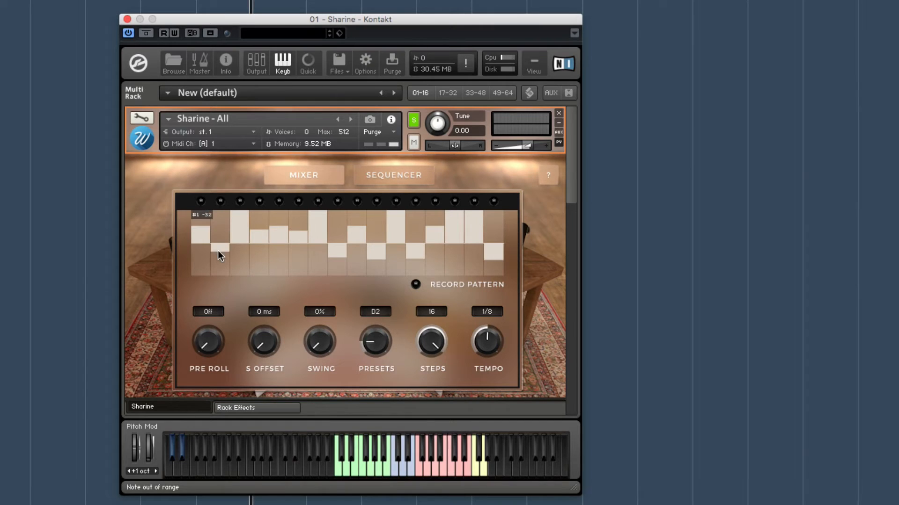
left_click(277, 254)
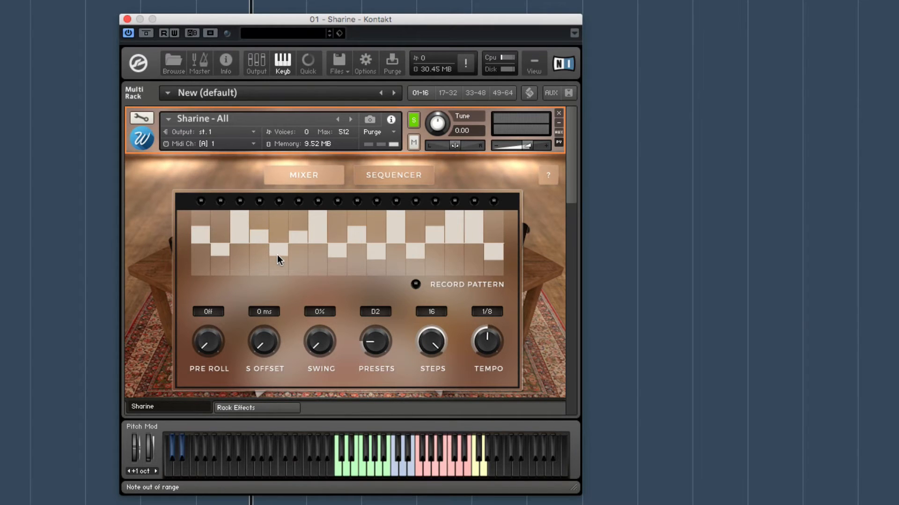
left_click(378, 174)
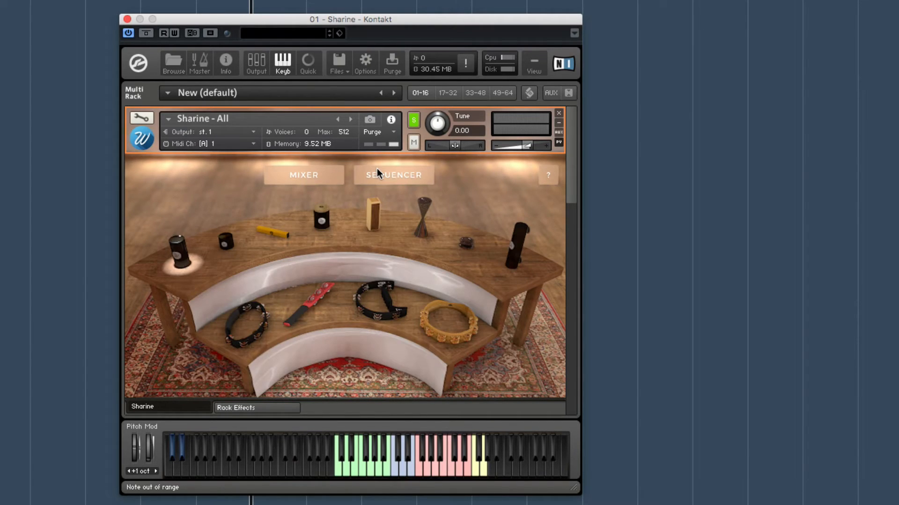
Load the black half-moon tambourine in place of the tall black cylinder shaker.
left_click(389, 308)
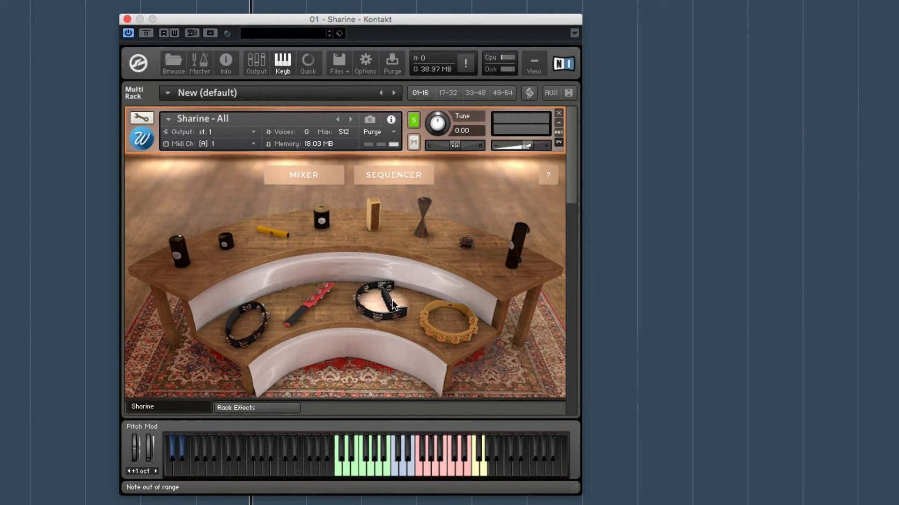
In the sequencer, turn Pre Roll on and try other tempos before returning to 1/8.
left_click(395, 171)
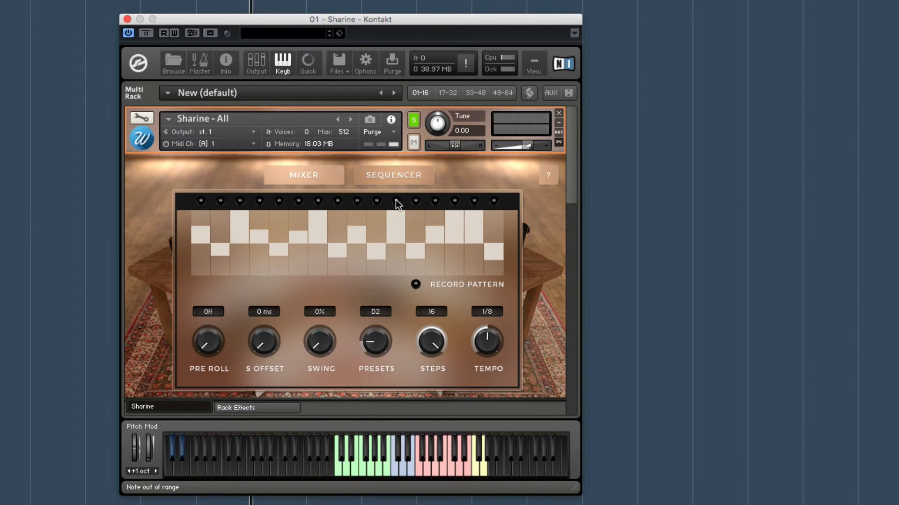
left_click_drag(209, 342, 269, 139)
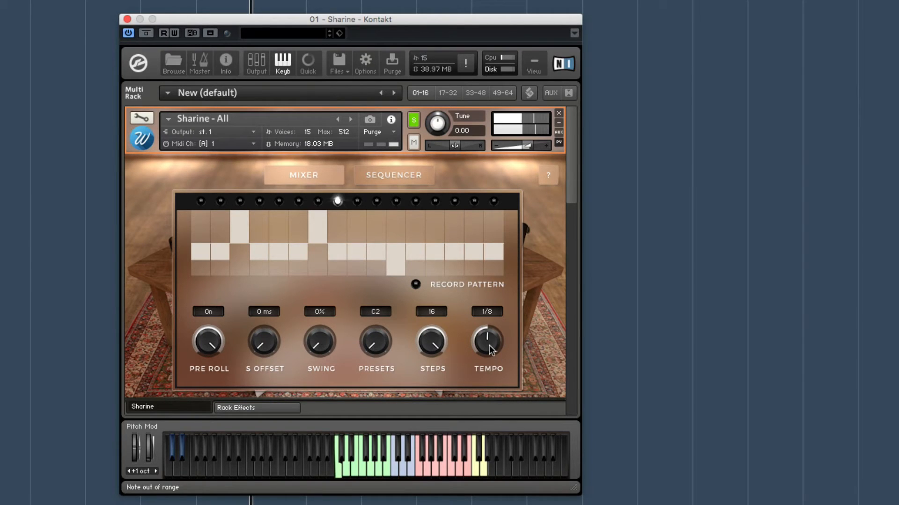
left_click_drag(490, 346, 495, 328)
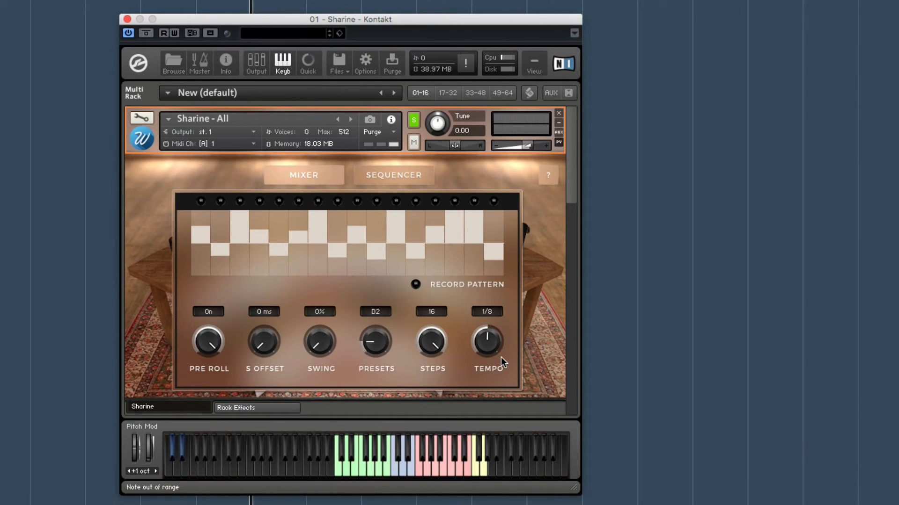
left_click_drag(490, 342, 482, 416)
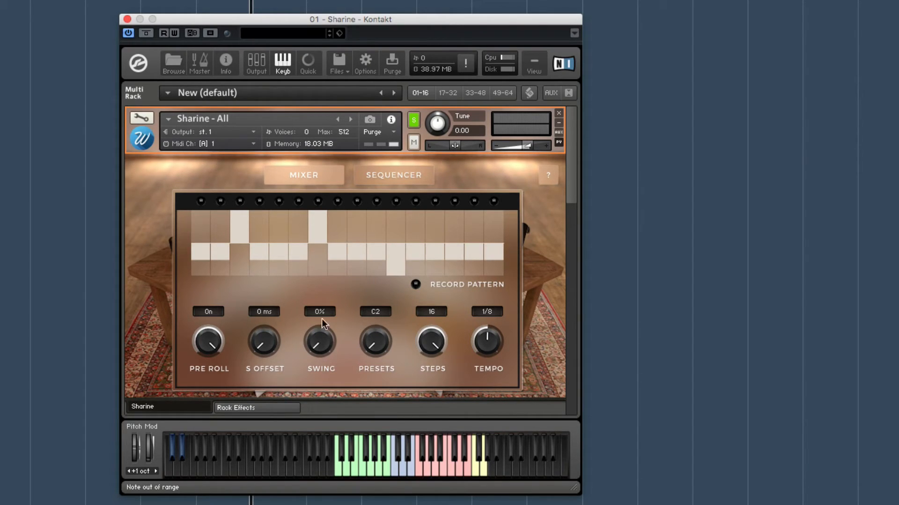
left_click(411, 175)
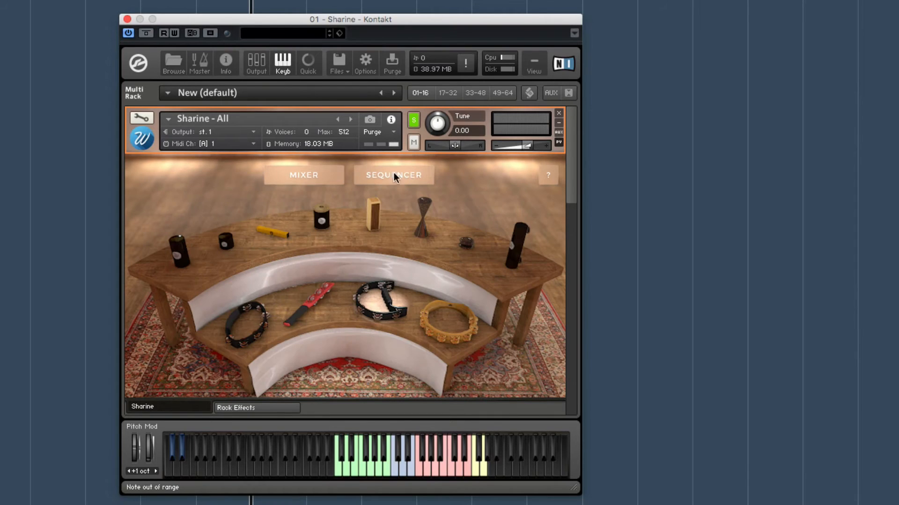
Leave only the Close microphone active in the mixer, with its volume at 6.9 dB and pan at 5 R.
left_click(313, 175)
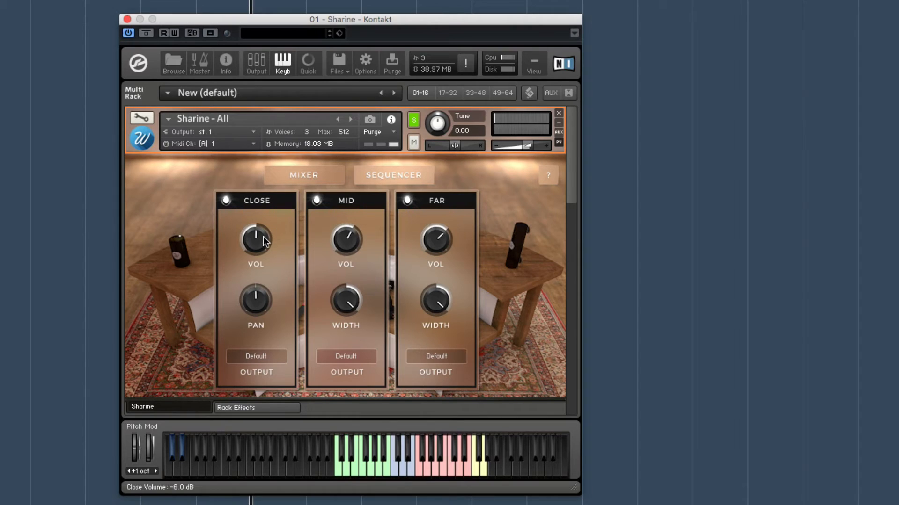
left_click(316, 201)
left_click(412, 201)
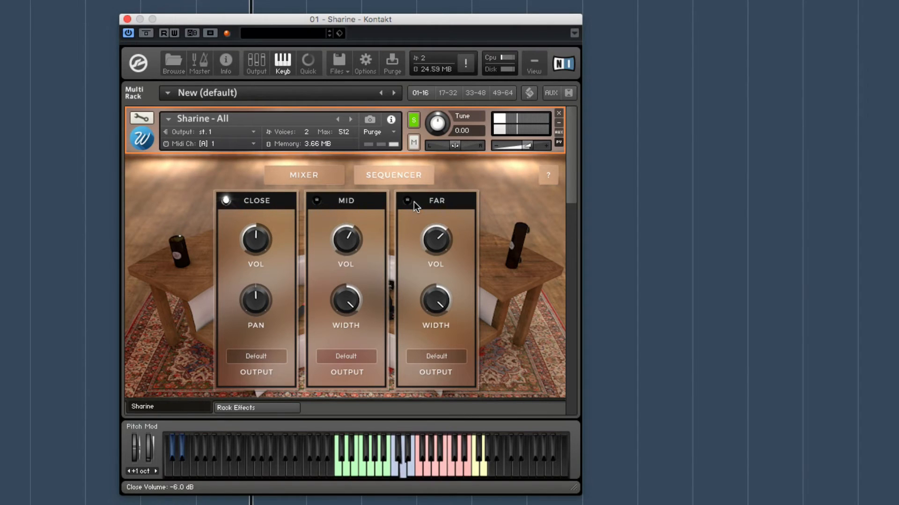
left_click_drag(251, 235, 279, 153)
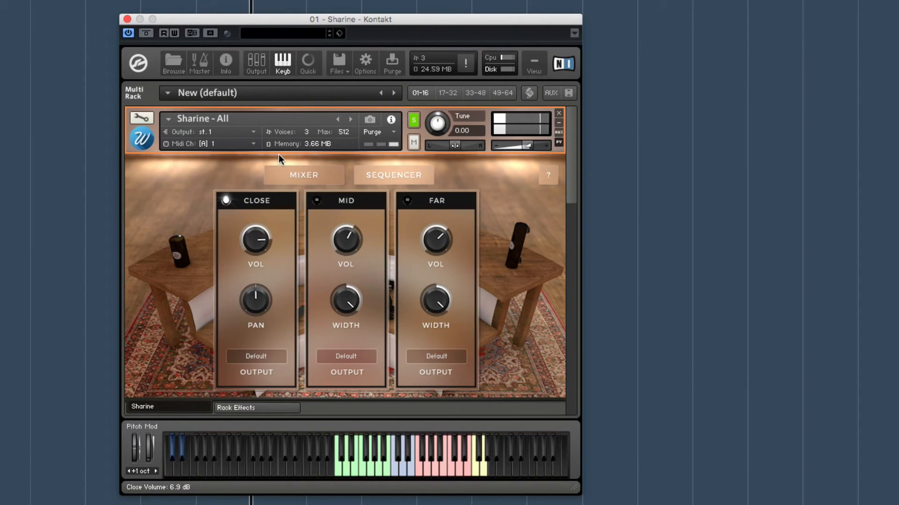
mouse_move(251, 309)
left_mouse_down()
mouse_move(239, 426)
mouse_move(257, 182)
mouse_move(256, 297)
left_mouse_up()
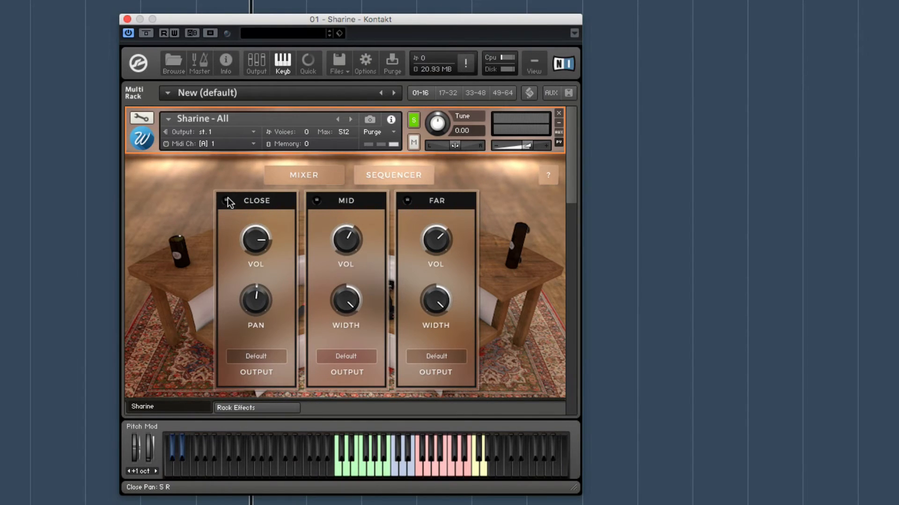
Switch from the Close to the Mid microphone, set its volume to -4.4 dB and try a narrower width.
left_click(226, 200)
left_click(317, 201)
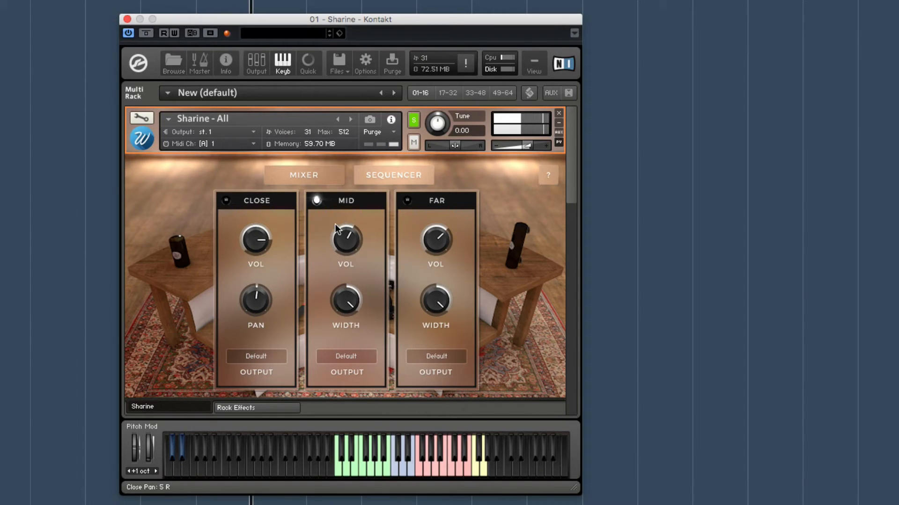
left_click_drag(336, 232, 338, 257)
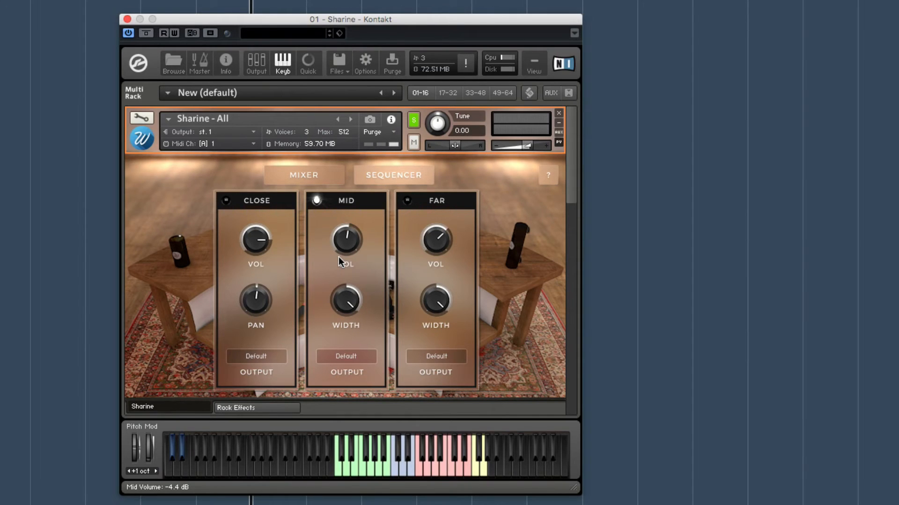
left_click_drag(344, 310, 346, 503)
Switch from the Mid to the Far microphone and lower the Far volume to the middle of its range.
left_click(316, 201)
left_click(408, 201)
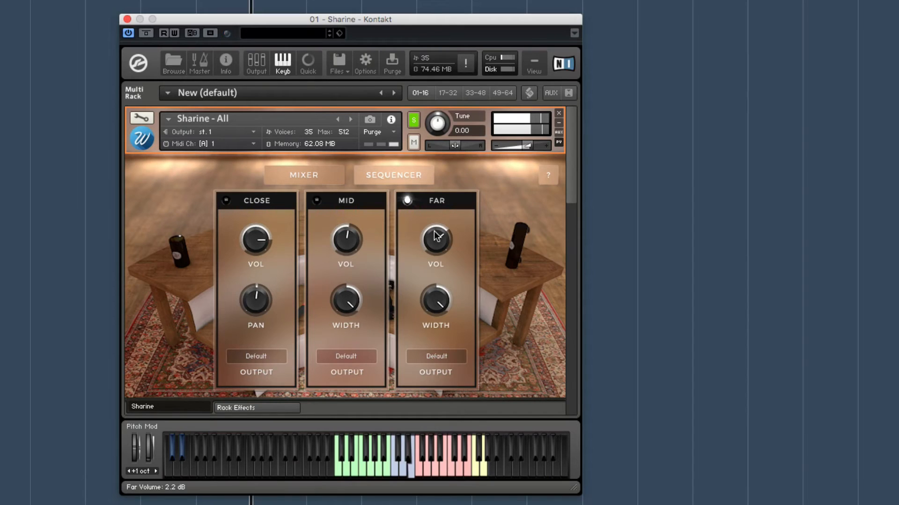
left_click_drag(435, 239, 442, 268)
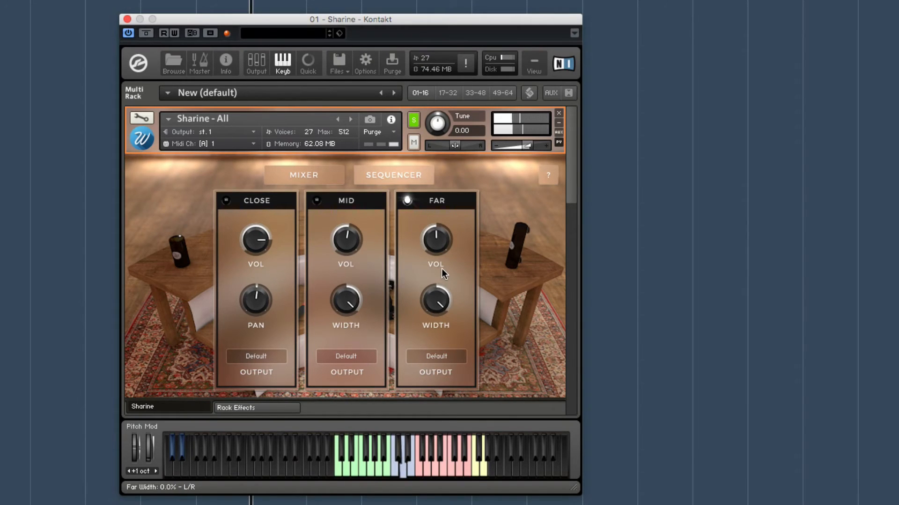
Reactivate the Mid and Close microphones alongside Far, set the Close volume to -0.6 dB and close the mixer.
left_click(316, 201)
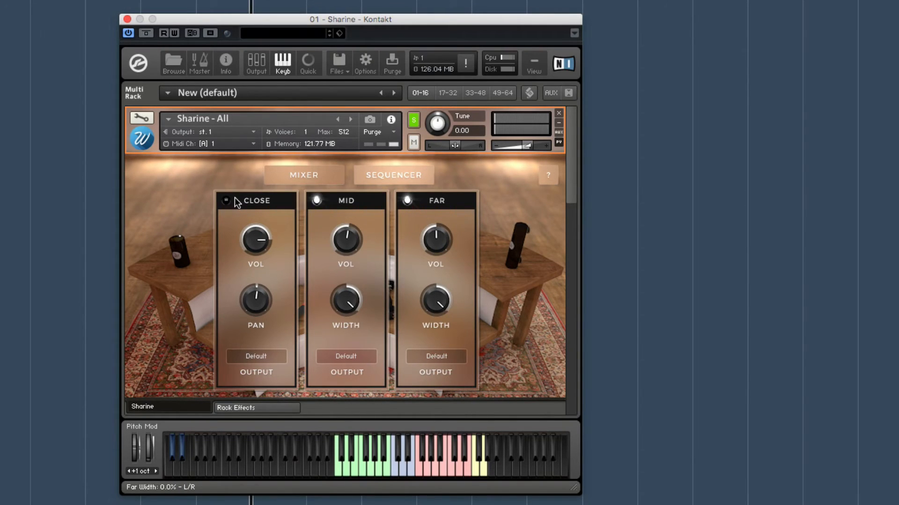
left_click(226, 200)
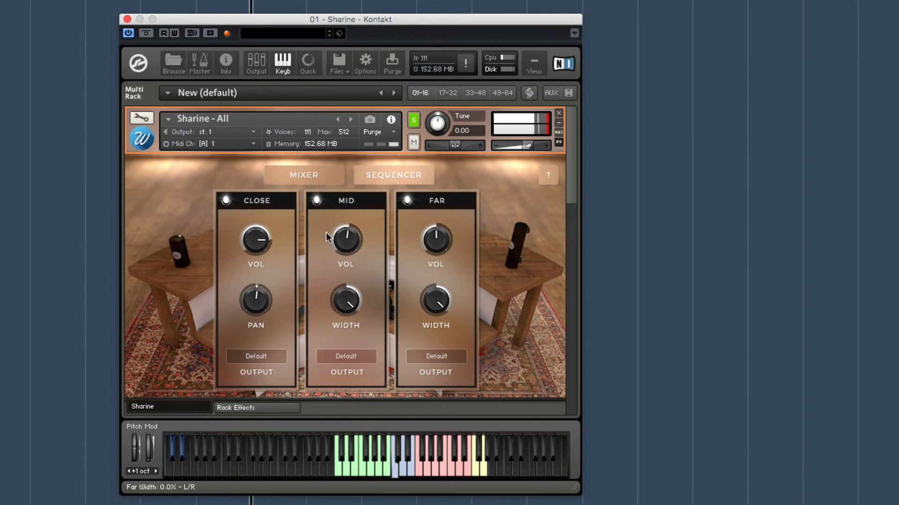
left_click_drag(244, 243, 252, 296)
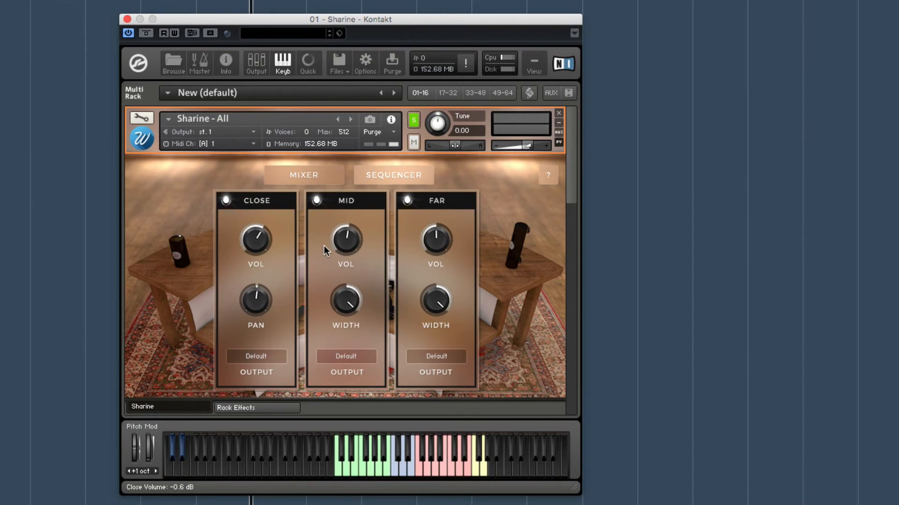
left_click(314, 176)
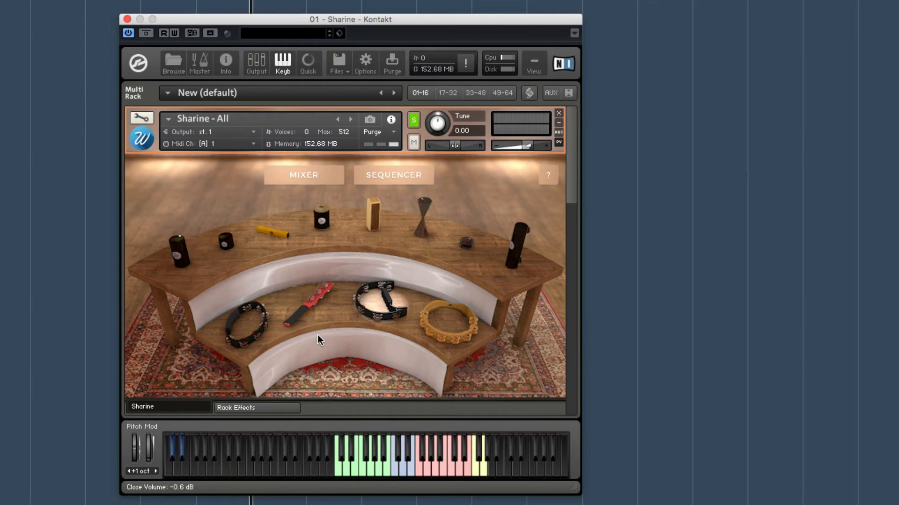
Add the EQ and Reverb modules to the Rack Effects.
left_click(277, 407)
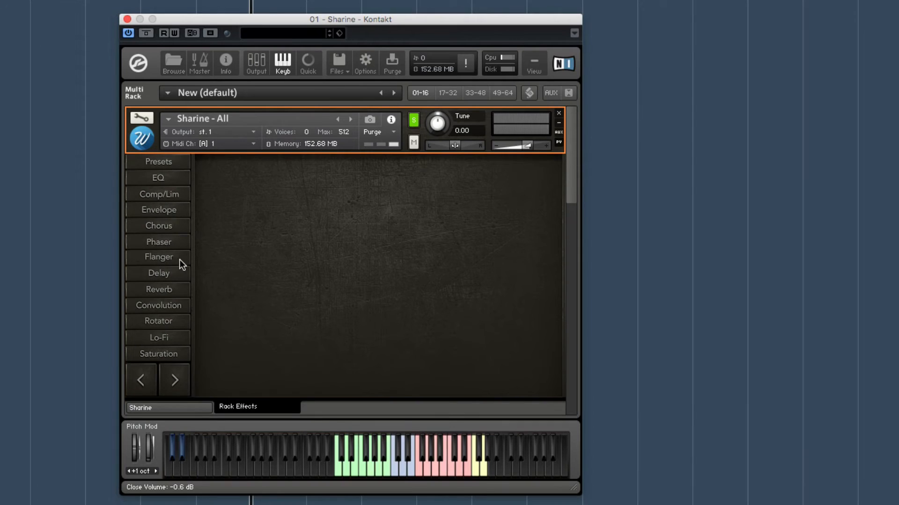
left_click(174, 179)
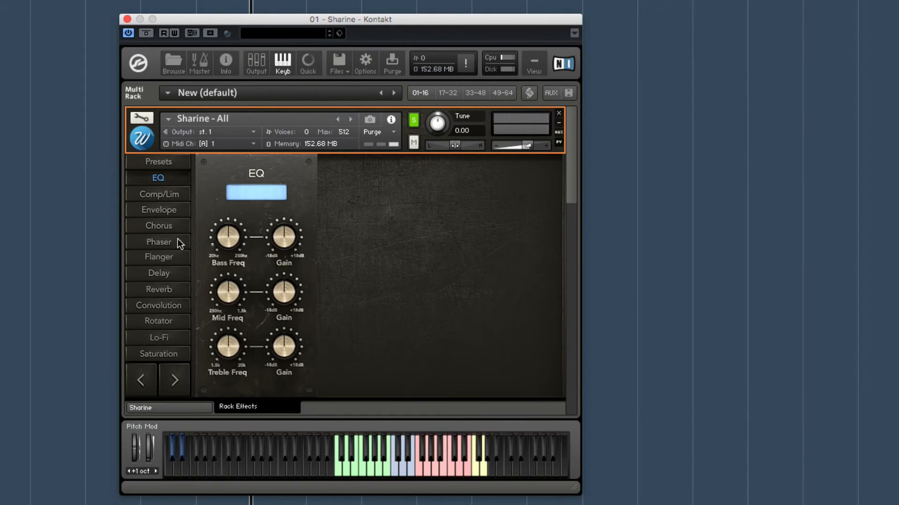
left_click(175, 288)
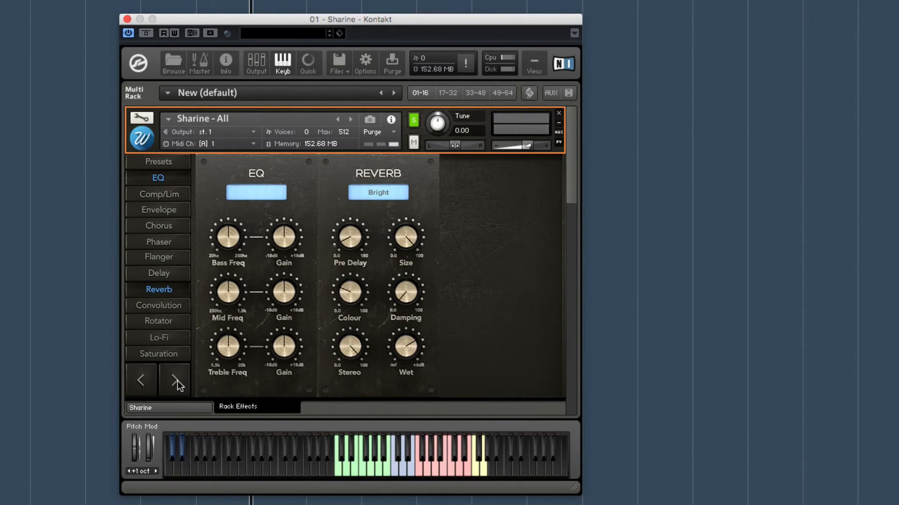
left_click_drag(280, 120, 336, 111)
Apply the Enhance preset to the EQ and reduce its gains, with Bass Gain at -1.7 dB.
left_click(264, 196)
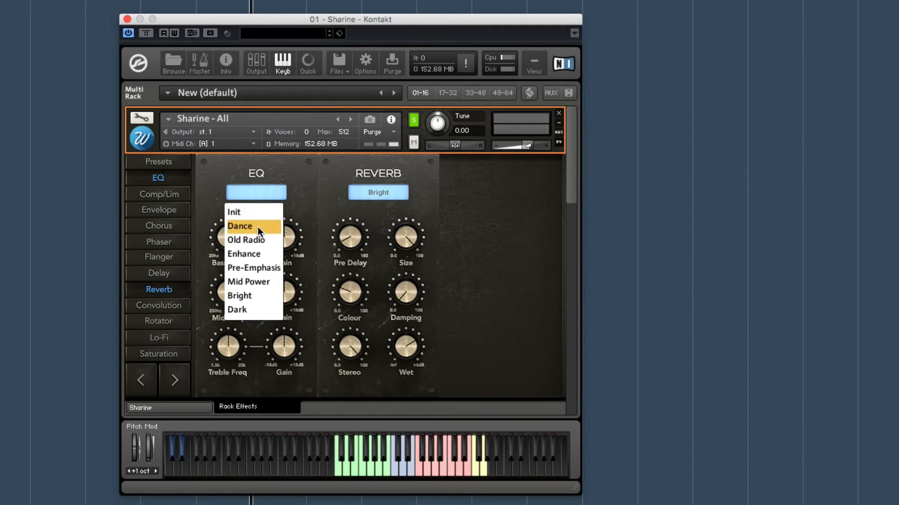
left_click(261, 254)
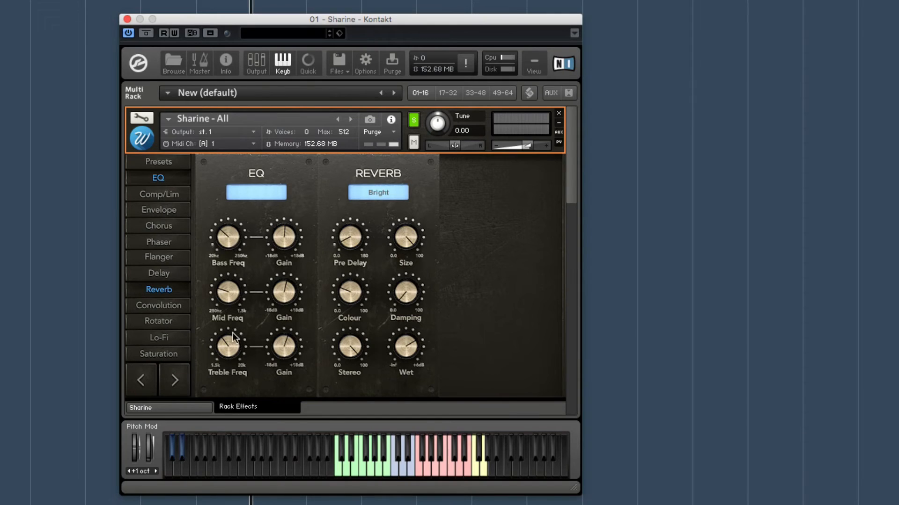
mouse_move(291, 341)
left_mouse_down()
mouse_move(292, 349)
mouse_move(296, 316)
mouse_move(288, 357)
left_mouse_up()
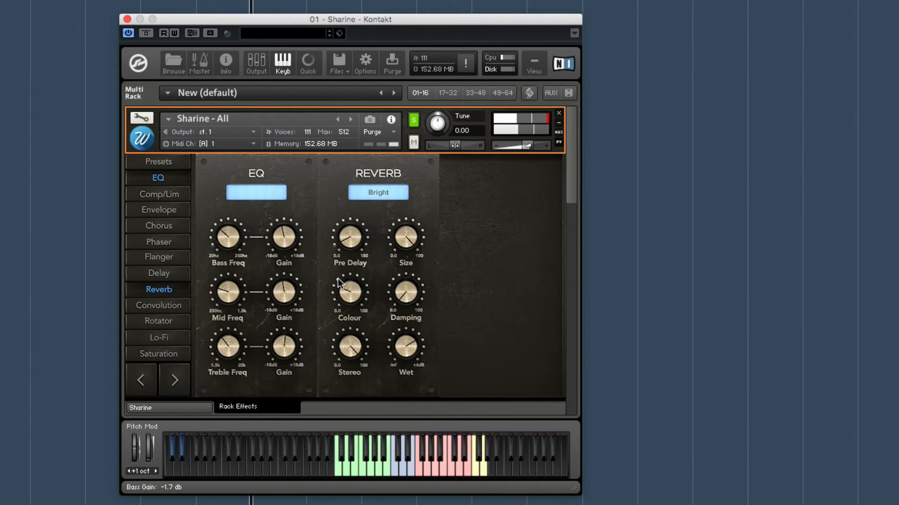
Try the Faraway reverb preset with Pre Delay, Size and Wet at maximum.
left_click(388, 194)
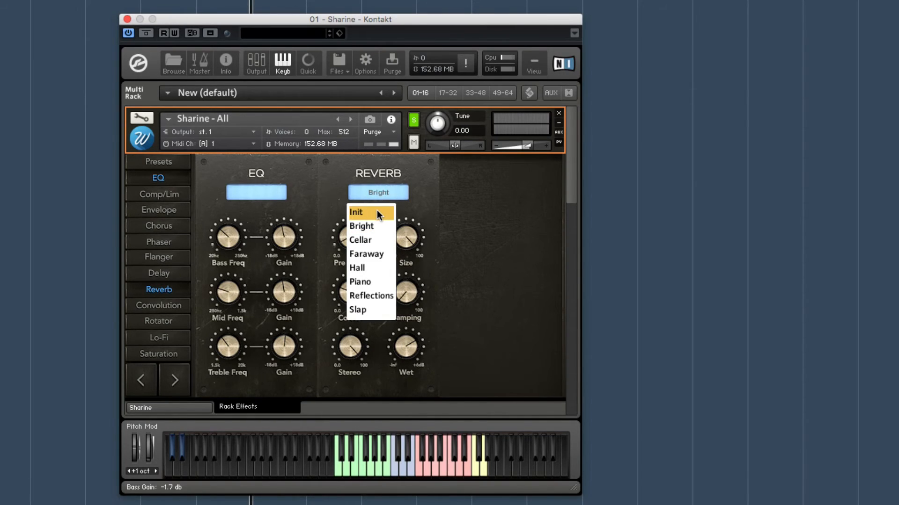
left_click(381, 255)
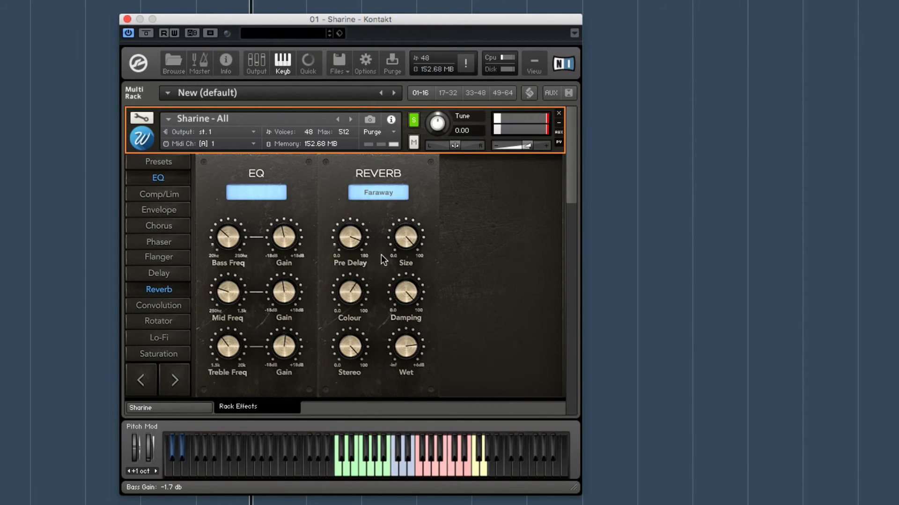
left_click_drag(408, 348, 420, 293)
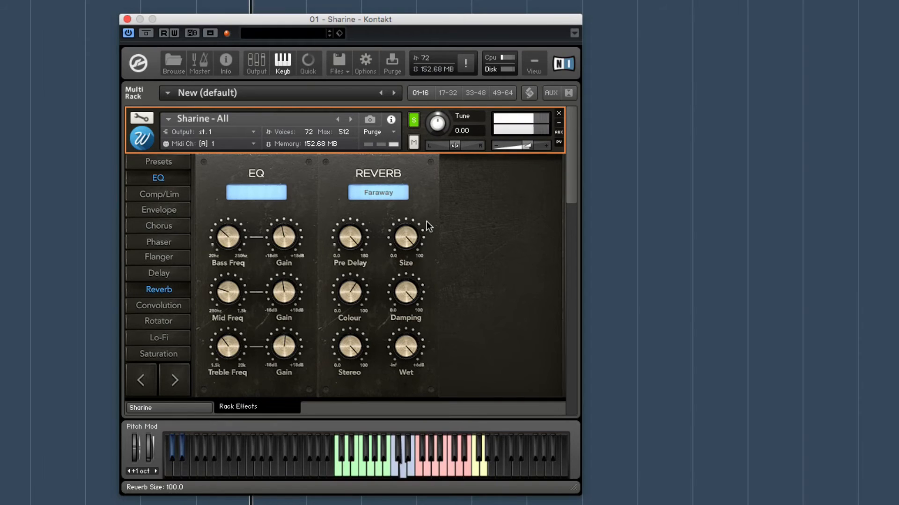
Apply the Bright reverb preset, with Size at about 85 and Wet at -2.3 dB.
left_click(394, 195)
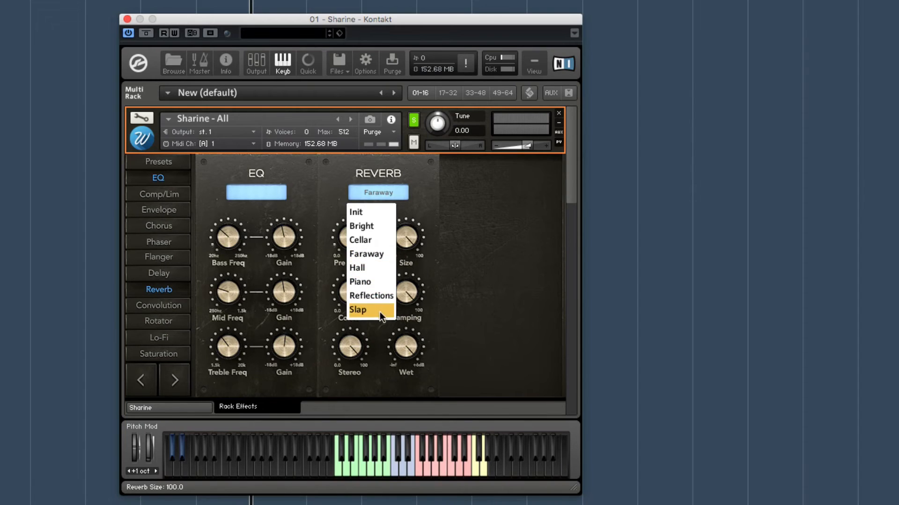
left_click(376, 227)
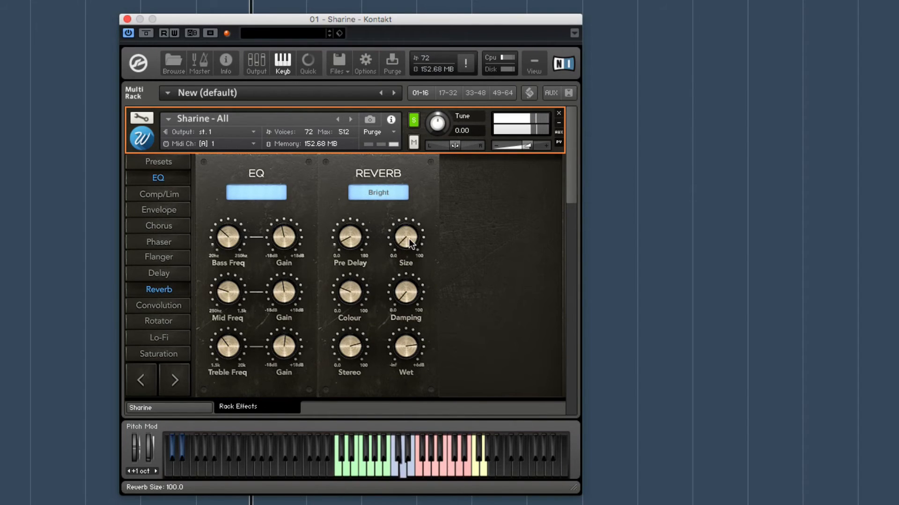
left_click_drag(411, 214, 456, 88)
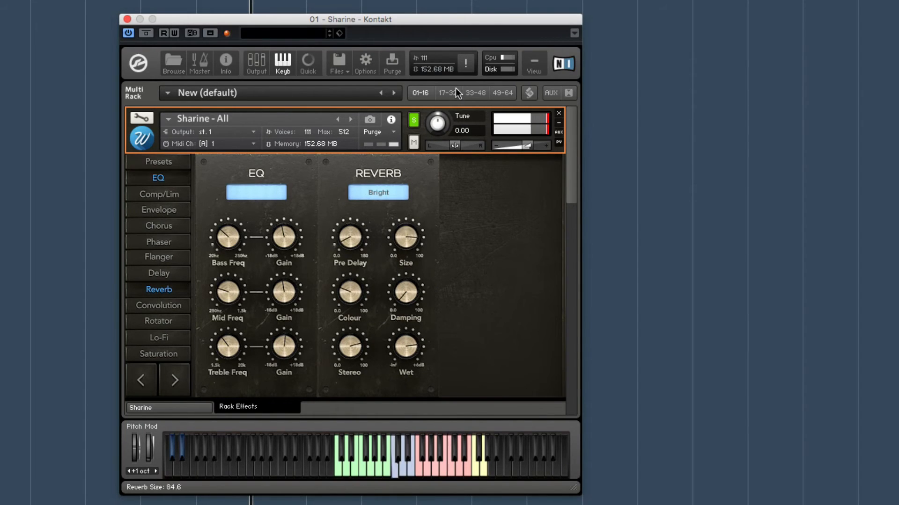
left_click_drag(421, 360, 411, 368)
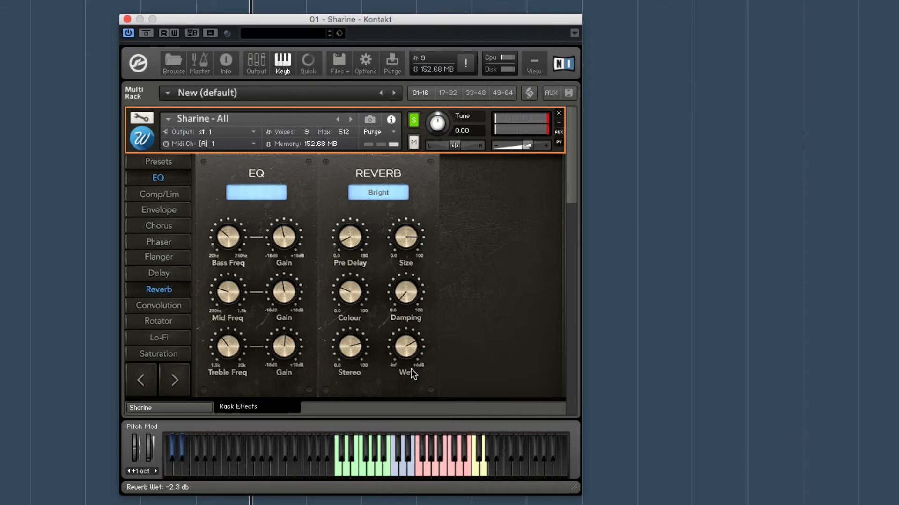
Add the Comp/Lim module and move Reverb behind it at the end of the effects chain.
left_click(180, 199)
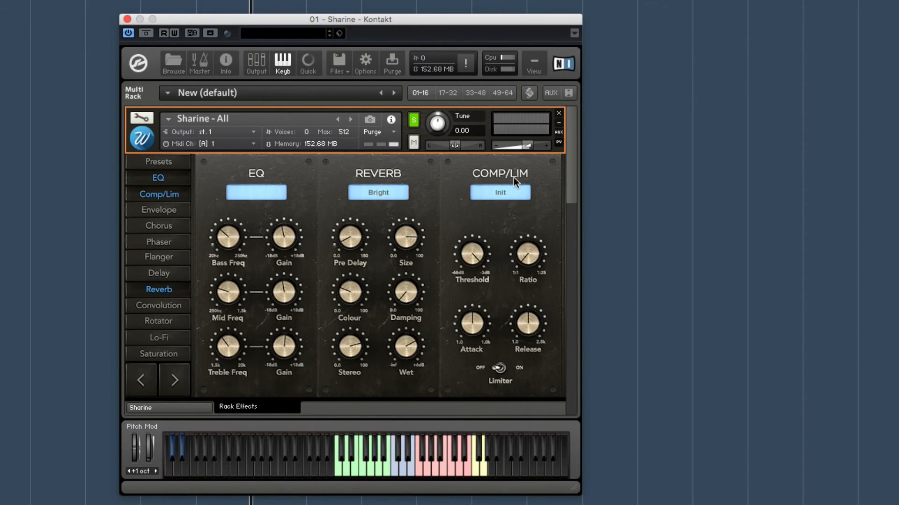
left_click(148, 292)
left_click(150, 291)
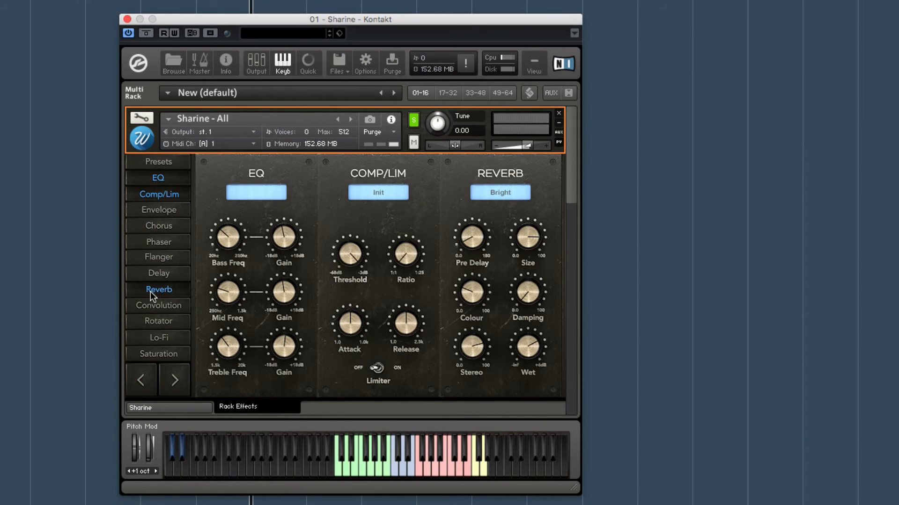
Remove Comp/Lim and rebuild the effects chain with Reverb first and EQ second.
left_click(168, 177)
left_click(165, 193)
left_click(162, 289)
left_click(162, 290)
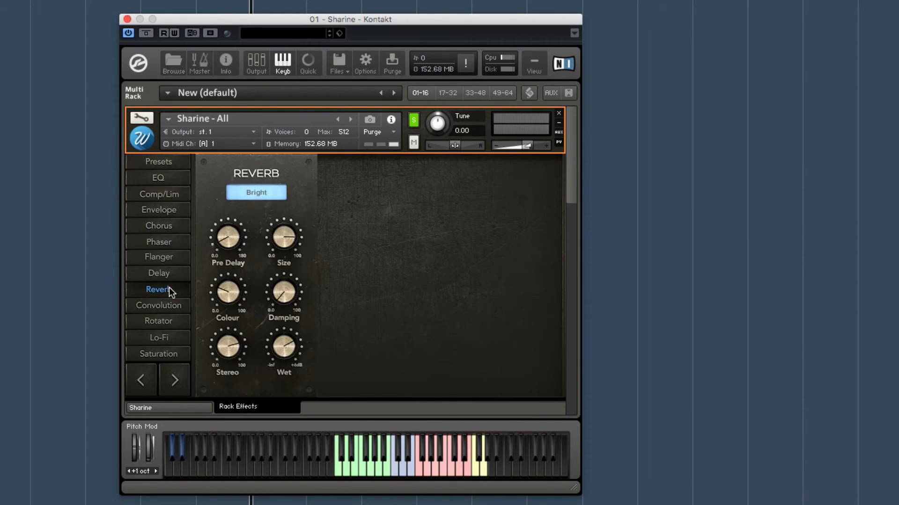
left_click(168, 175)
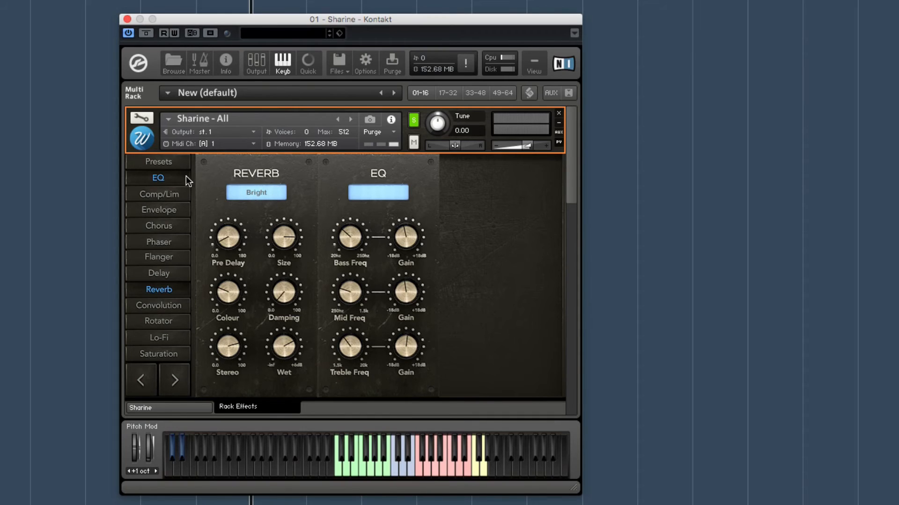
Remove the EQ and Reverb modules, leaving the effects rack empty.
left_click(174, 182)
left_click(175, 289)
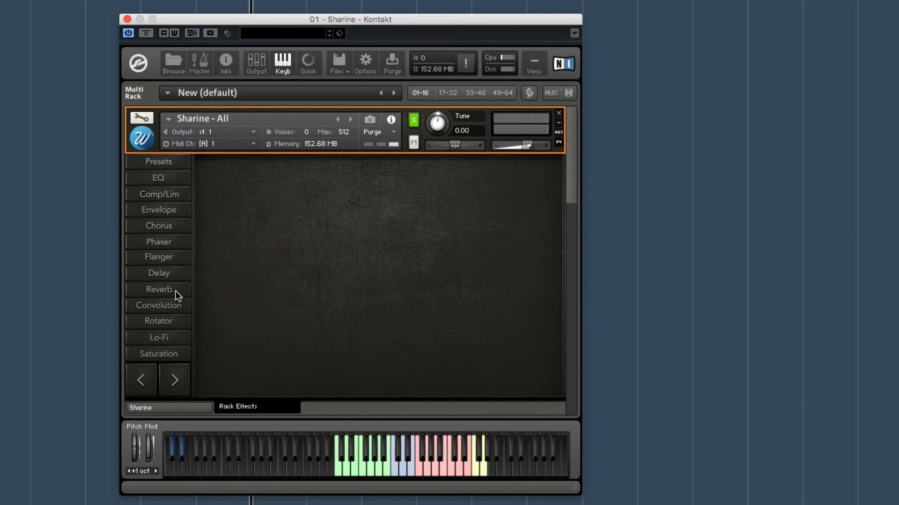
Build the rack effects chain with the EQ module first and Reverb second.
left_click(175, 291)
left_click(163, 291)
left_click(164, 177)
left_click(172, 293)
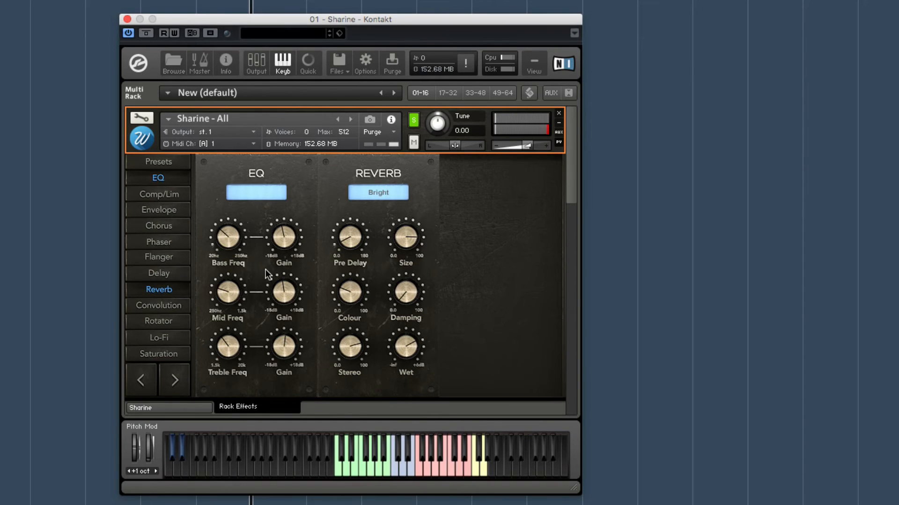
Return to the Sharine instrument page and view the sequencer's step pattern and settings.
left_click(183, 407)
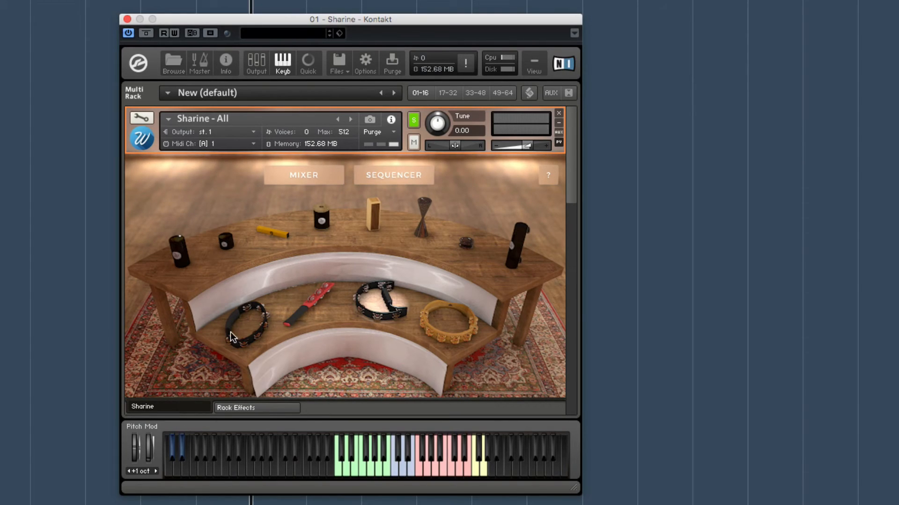
left_click(372, 174)
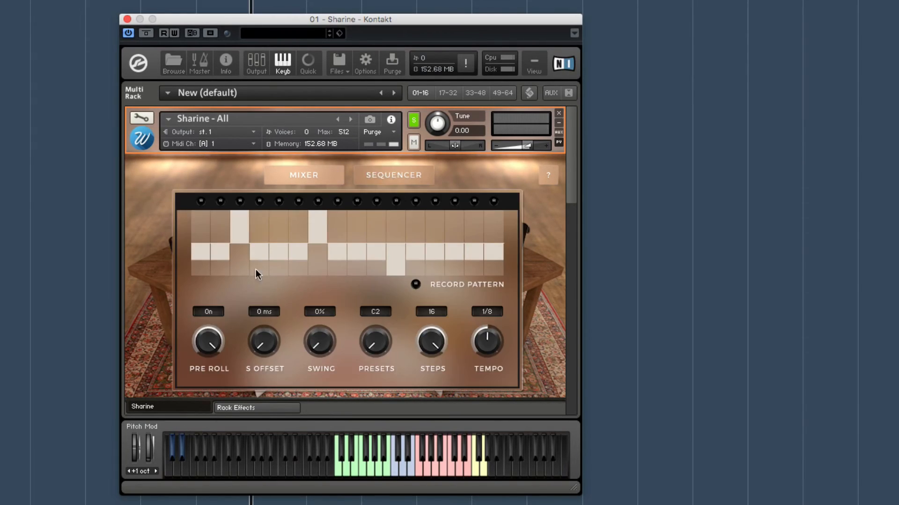
left_click(405, 175)
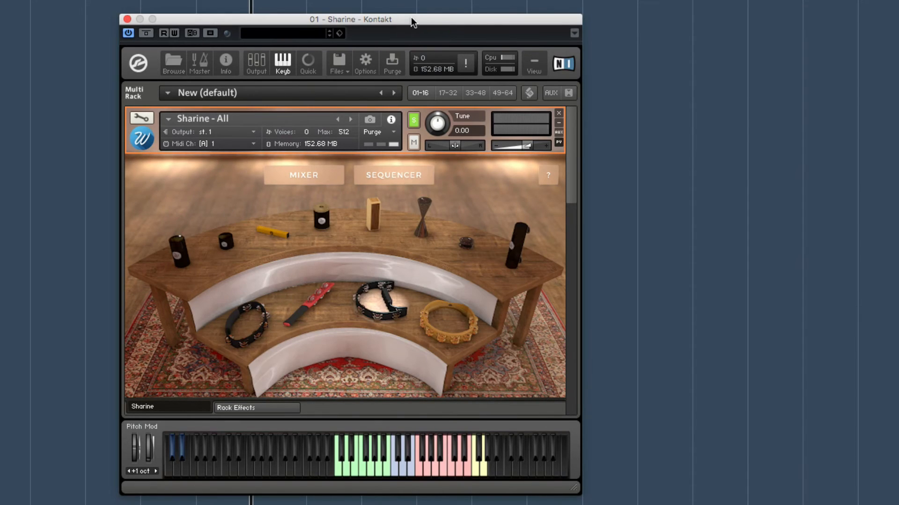
Inspect the notes of the Kontakt MIDI part in the Key Editor, and close the editor.
left_click_drag(411, 17, 405, 30)
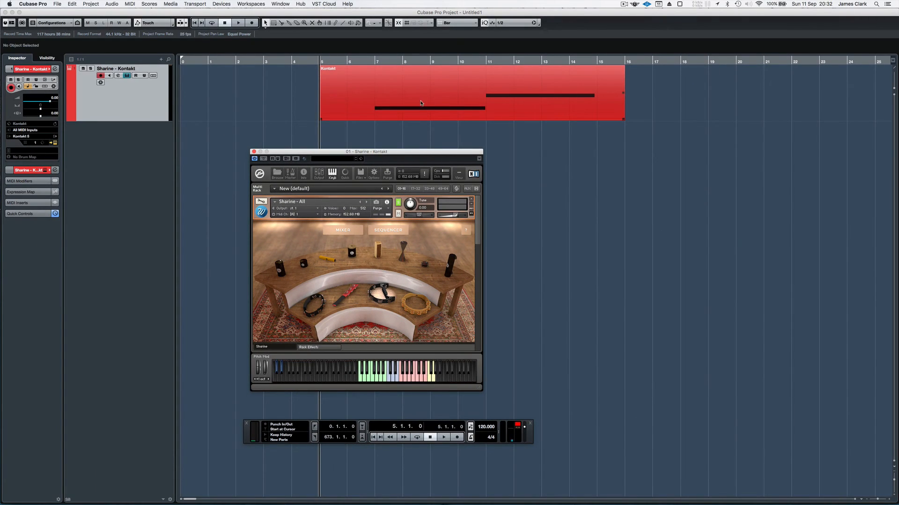
double_click(421, 103)
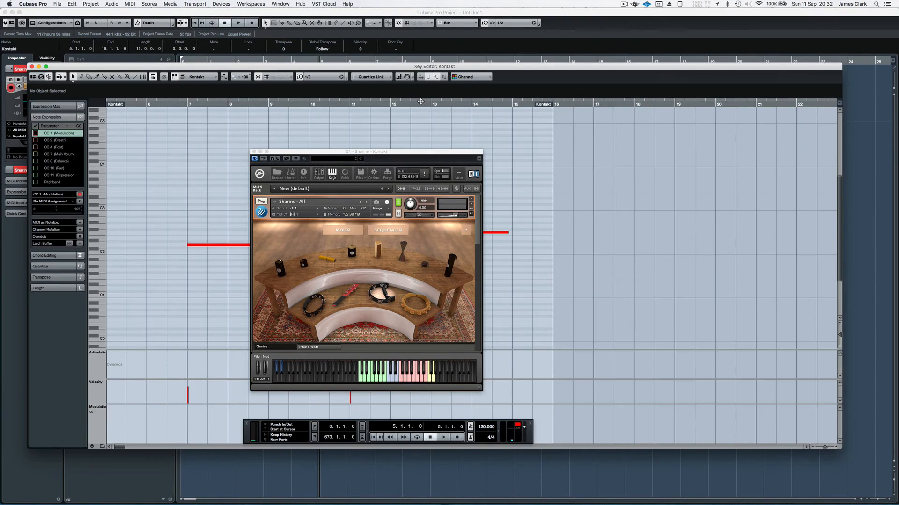
left_click_drag(28, 63, 446, 125)
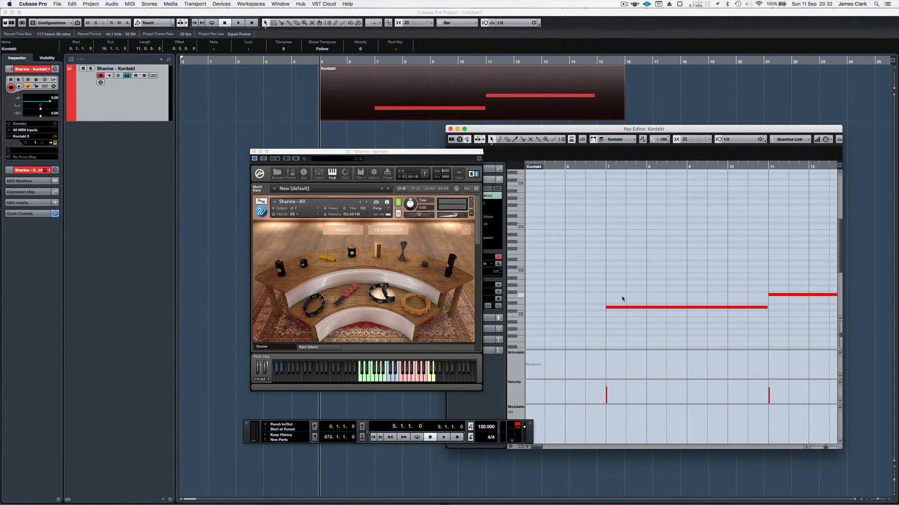
left_click_drag(566, 128, 407, 123)
left_click(290, 123)
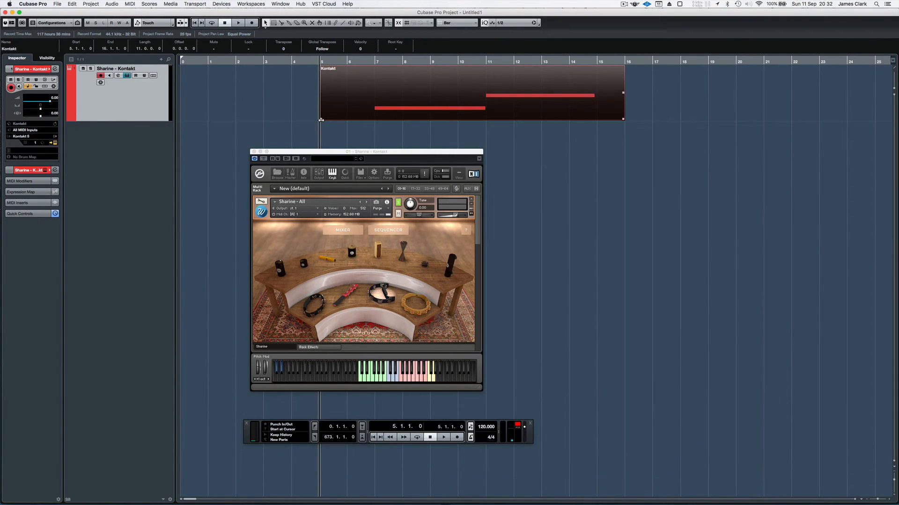
Trim the Kontakt part to run from bar 7 to bar 15, and enable cycle playback over that range.
left_click_drag(321, 120, 369, 123)
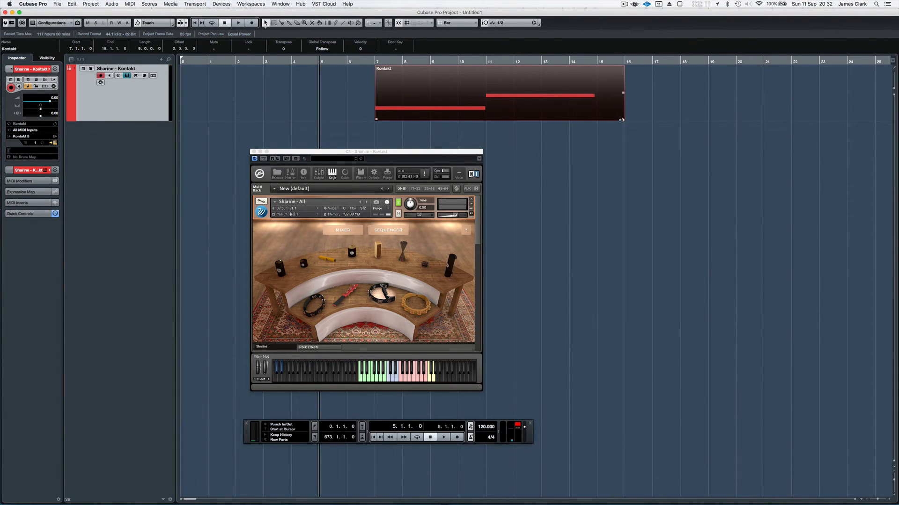
left_click_drag(622, 120, 597, 120)
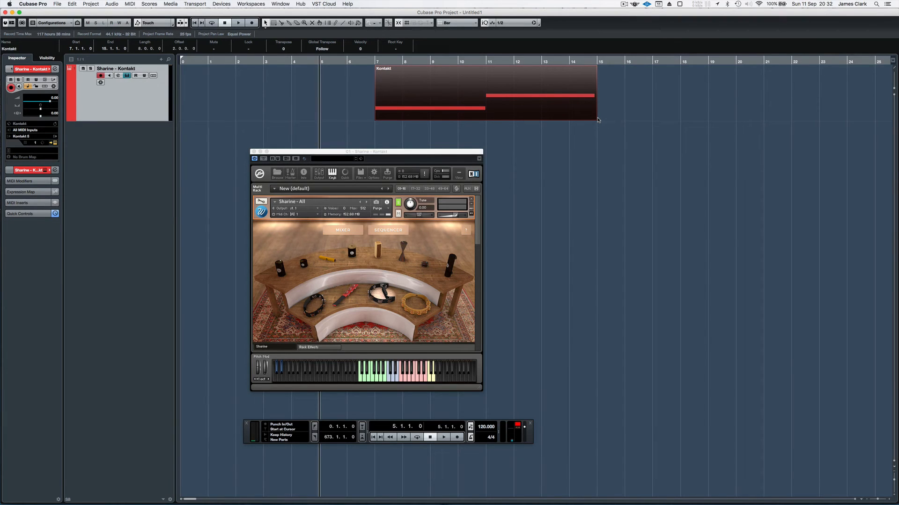
key("p")
key("KP_Divide")
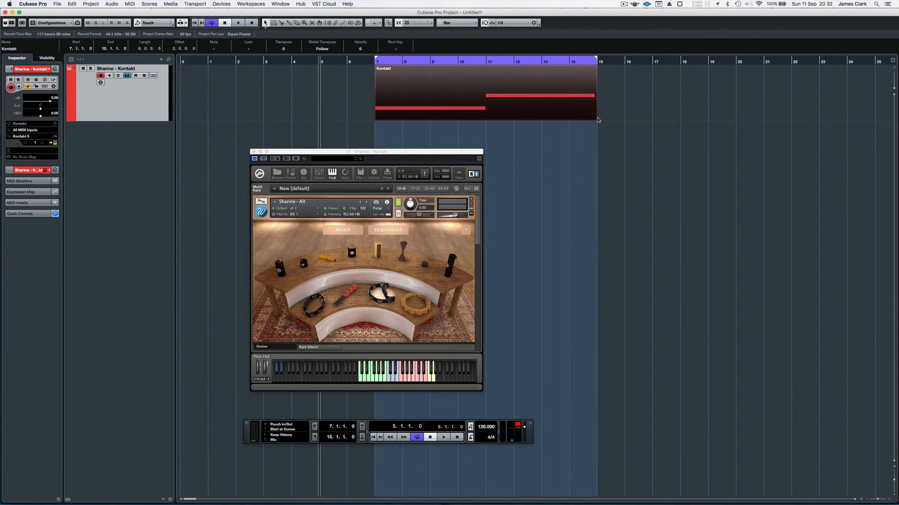
Play the trimmed Kontakt part from bar 7 to hear the pattern, and stop playback.
left_click(371, 63)
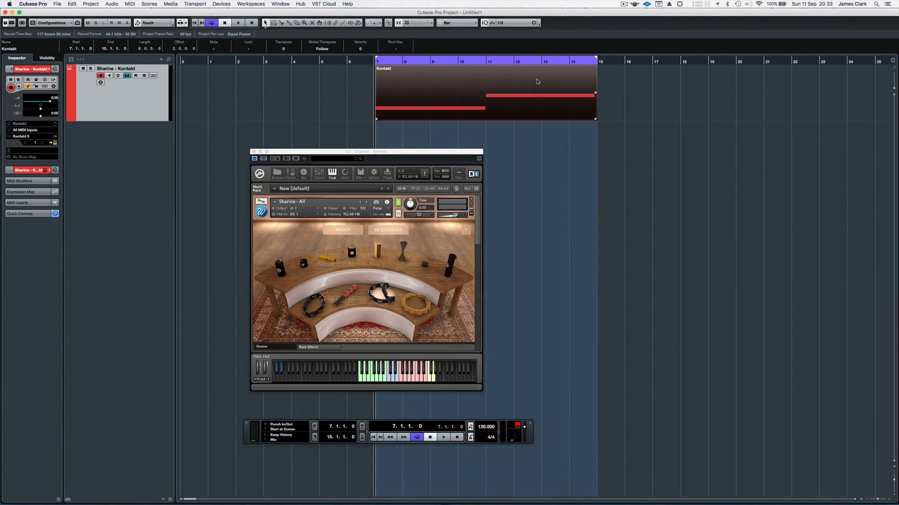
key("space")
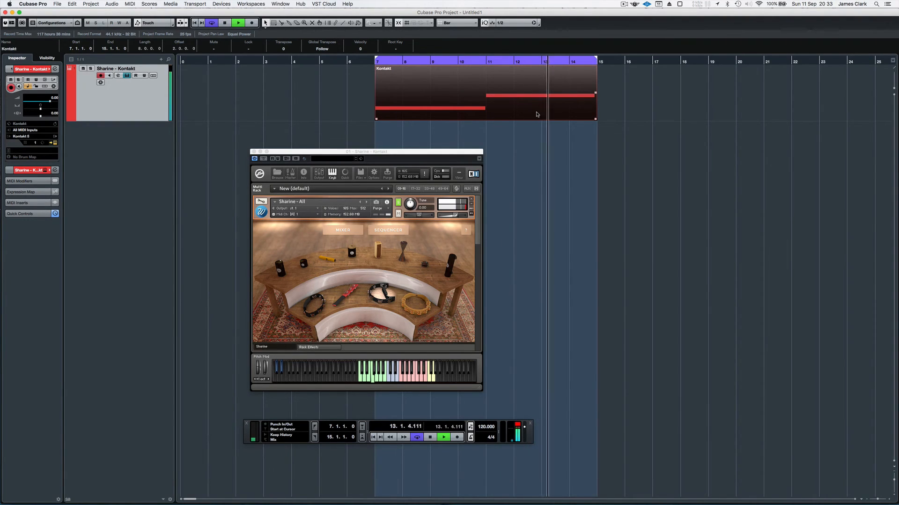
key("space")
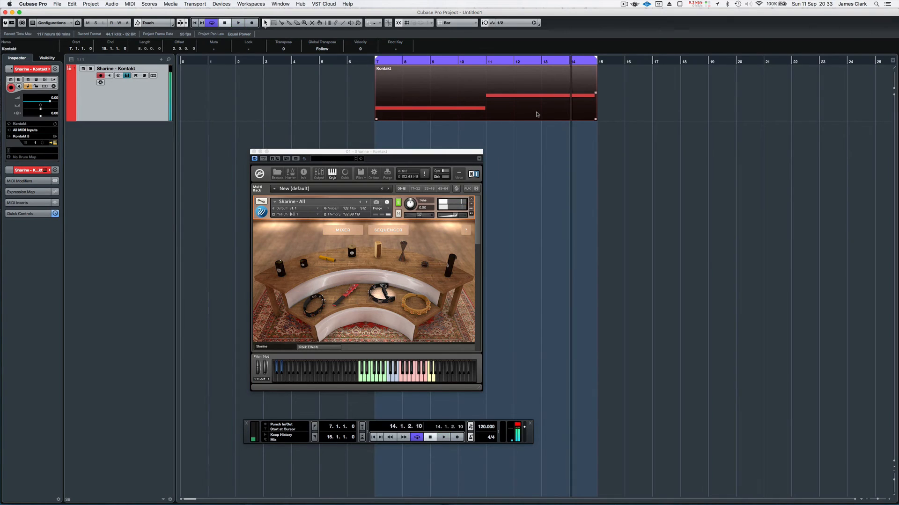
Render the Kontakt MIDI part in place to audio with the current settings.
right_click(446, 104)
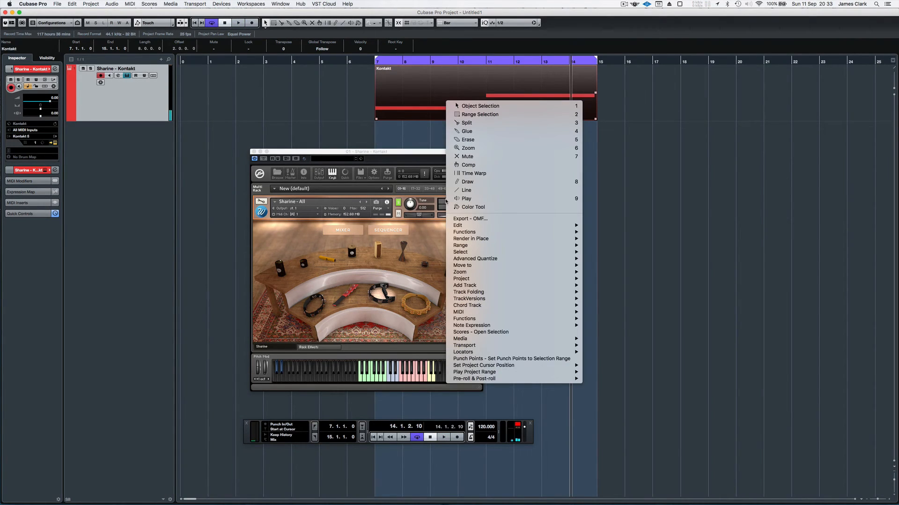
mouse_move(562, 239)
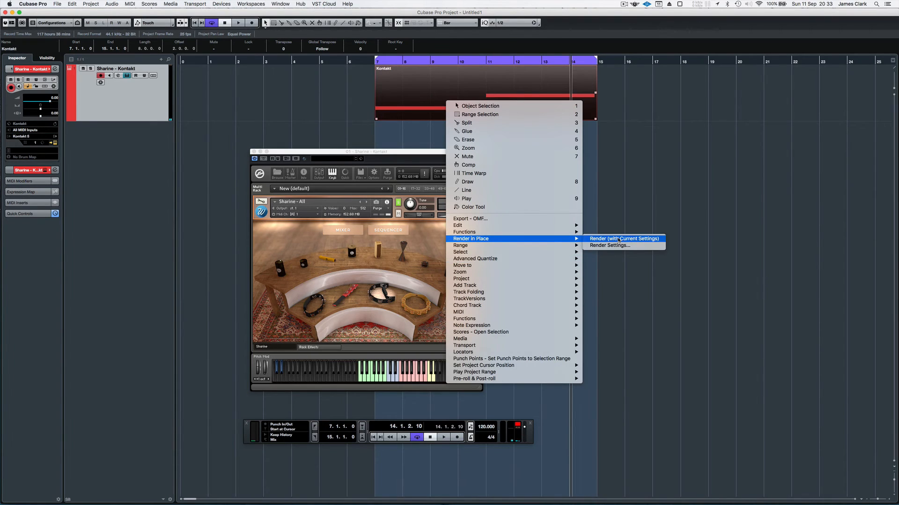
left_click(619, 239)
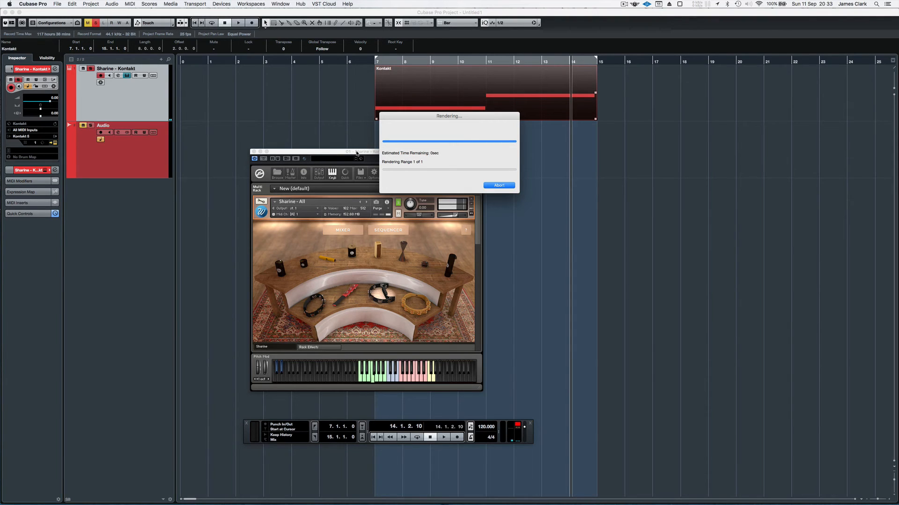
left_click_drag(361, 153, 360, 207)
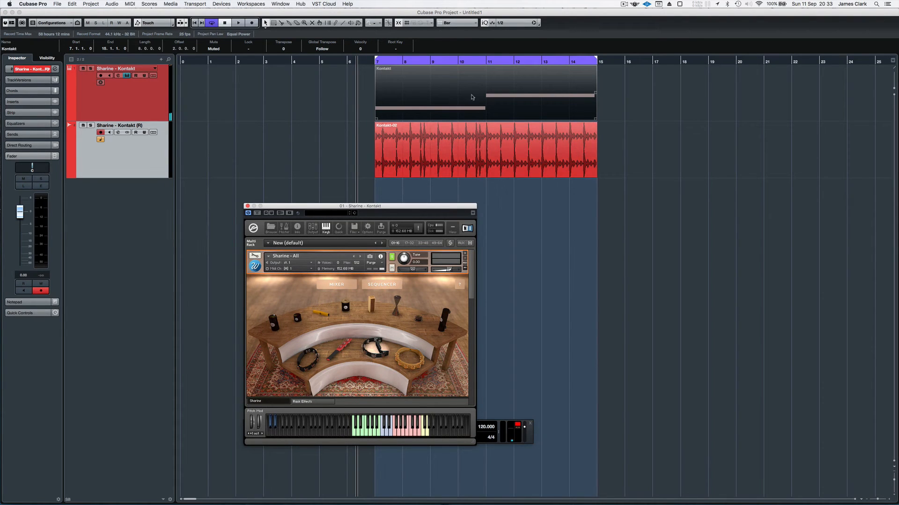
Examine how the hits in the rendered Kontakt-02 audio line up with the grid around bars 11 and 12, and close the Sample Editor.
double_click(435, 155)
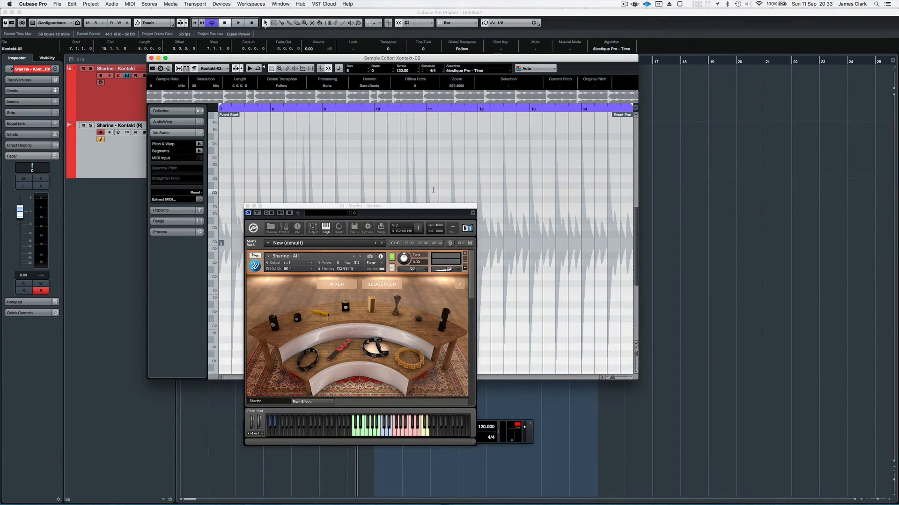
left_click(247, 206)
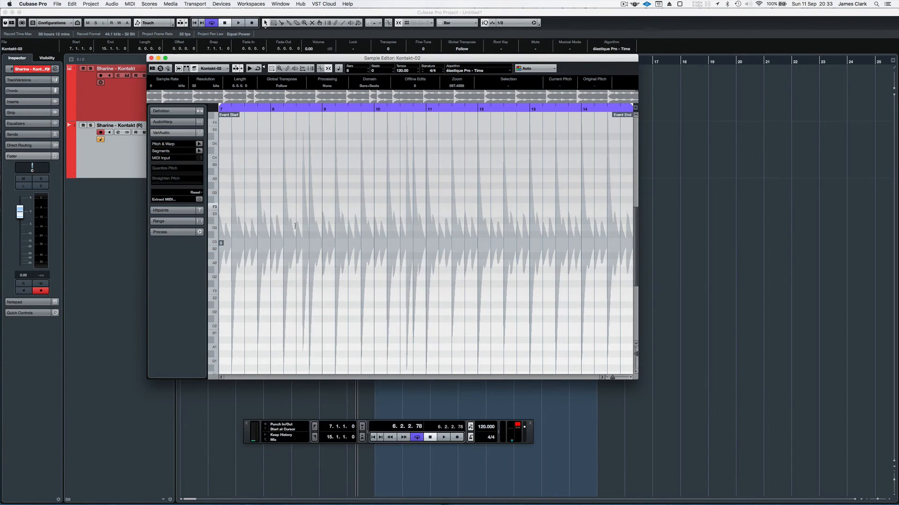
left_click_drag(613, 378, 618, 381)
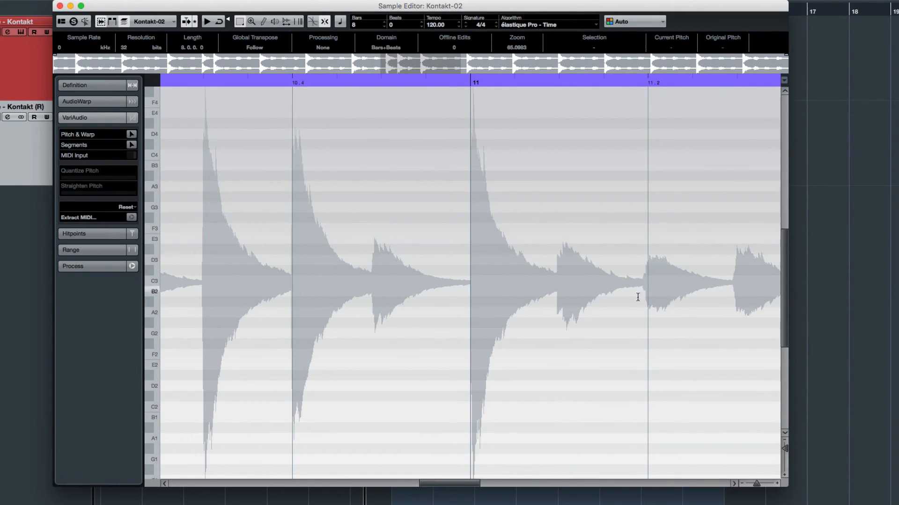
left_click_drag(468, 484, 537, 483)
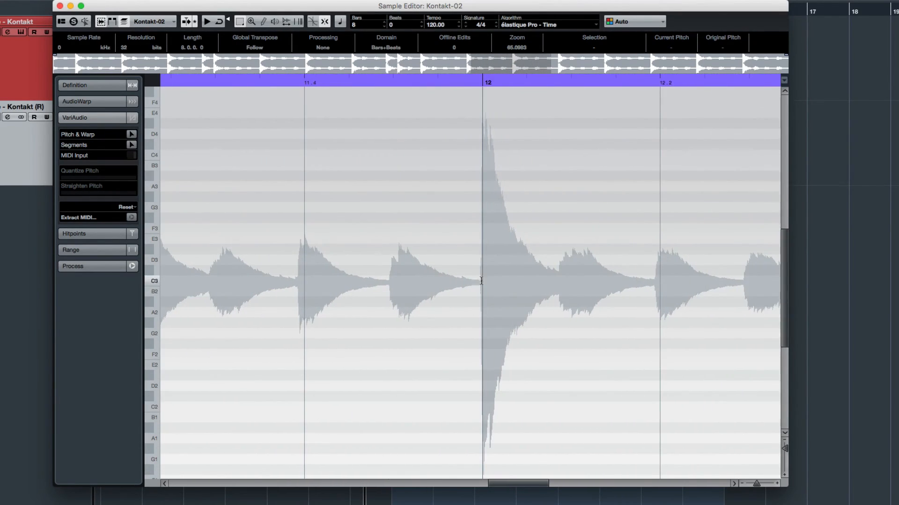
left_click_drag(528, 485, 560, 487)
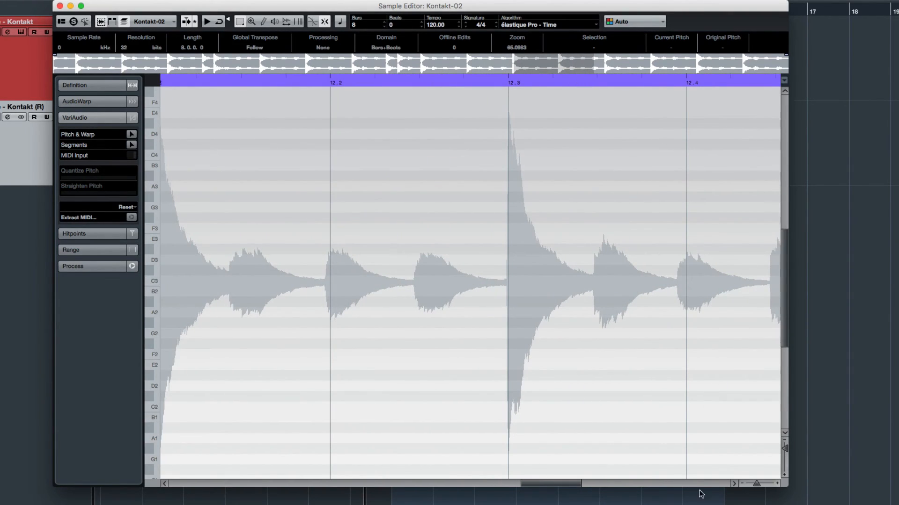
left_click_drag(757, 484, 759, 485)
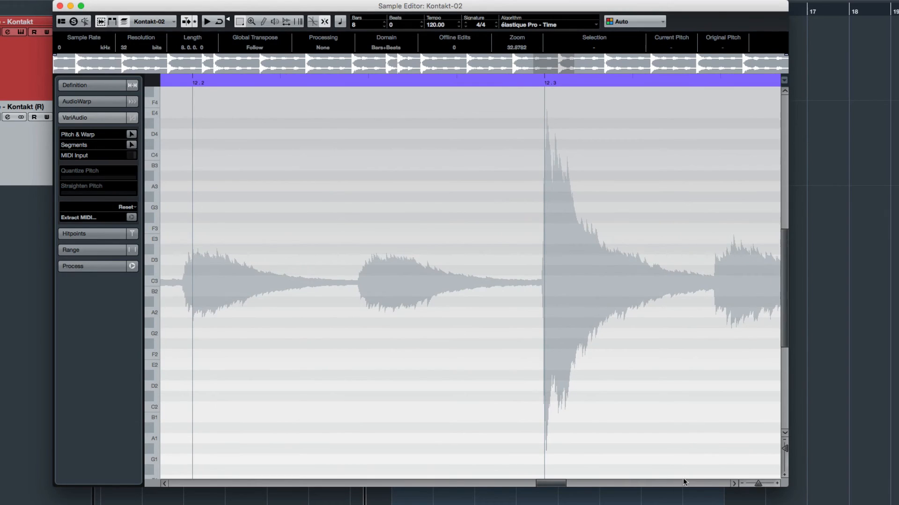
mouse_move(555, 484)
left_mouse_down()
mouse_move(530, 485)
mouse_move(540, 484)
left_mouse_up()
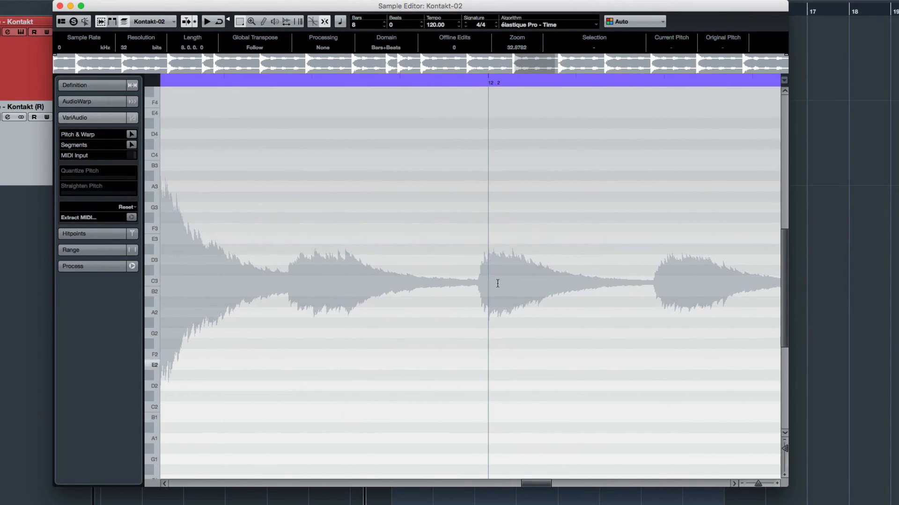
left_click_drag(300, 7, 322, 63)
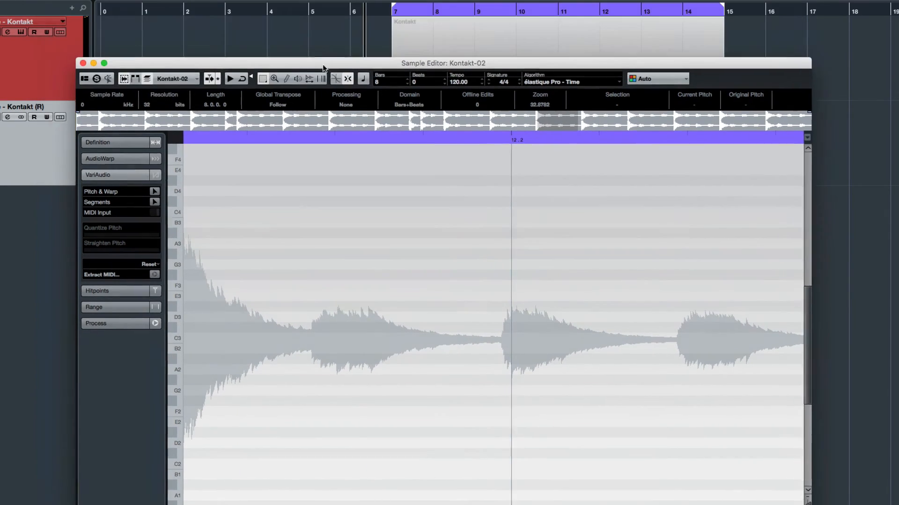
left_click(322, 45)
Unmute the Kontakt MIDI part with the Mute tool, and switch back to the Object Selection tool.
left_click(428, 140)
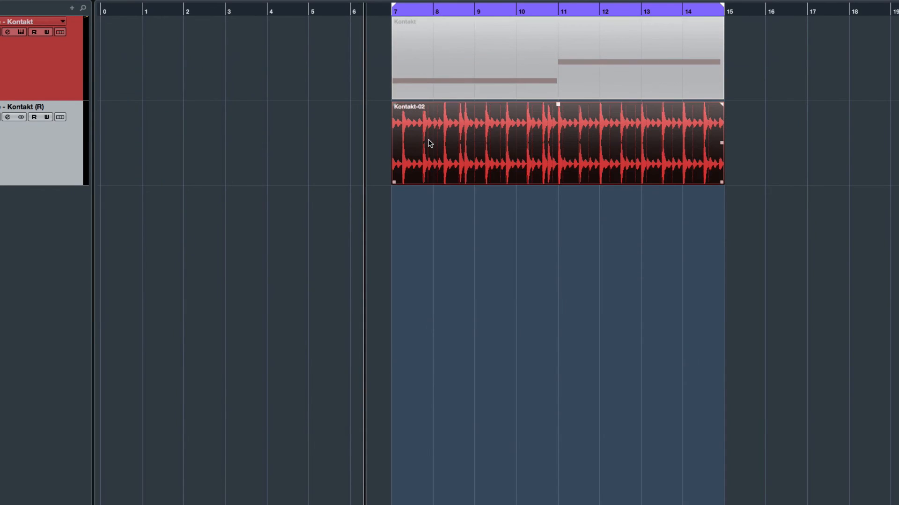
right_click(413, 72)
key("Escape")
left_click(447, 64)
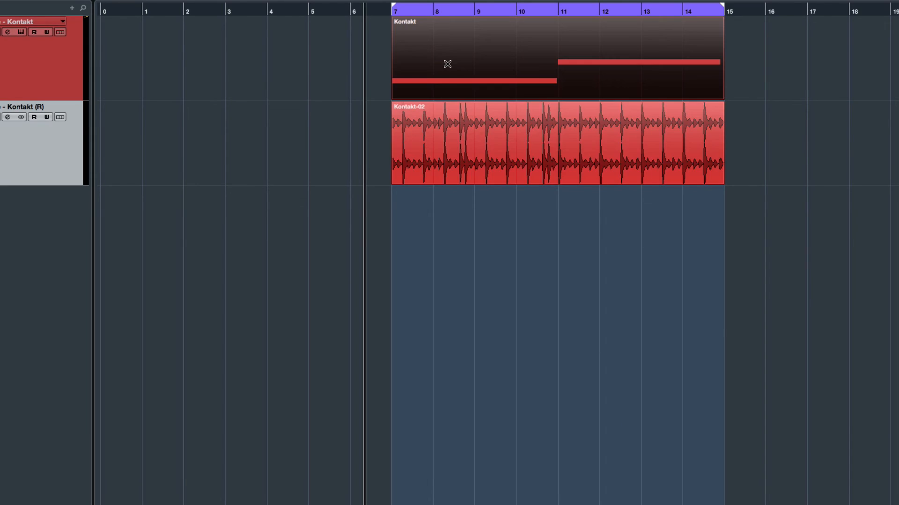
right_click(447, 64)
key("Escape")
key("Down")
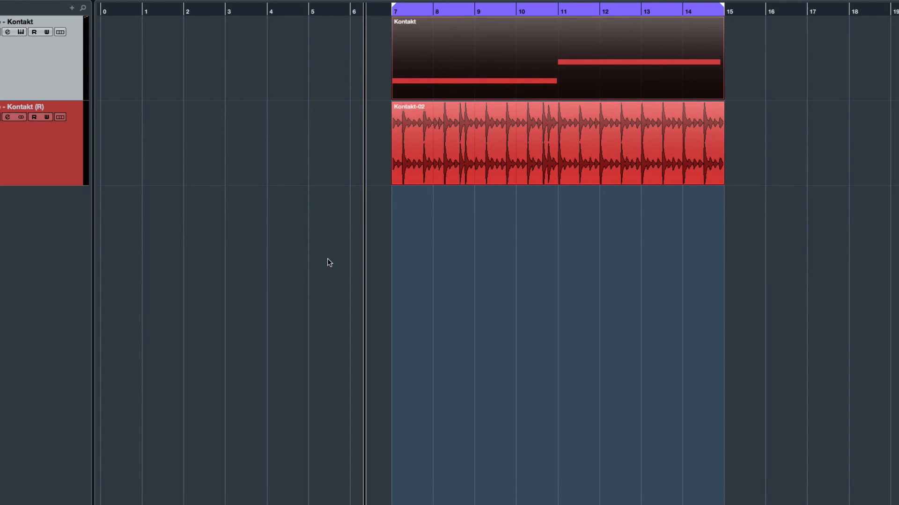
Open the Sharine instrument's sequencer, set Pre Roll to Off, and close the instrument window.
key("e")
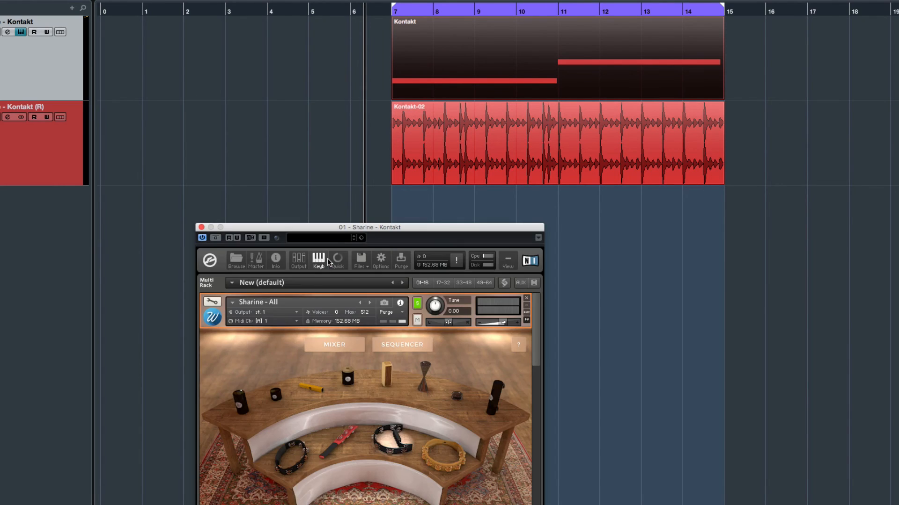
left_click_drag(334, 226, 387, 147)
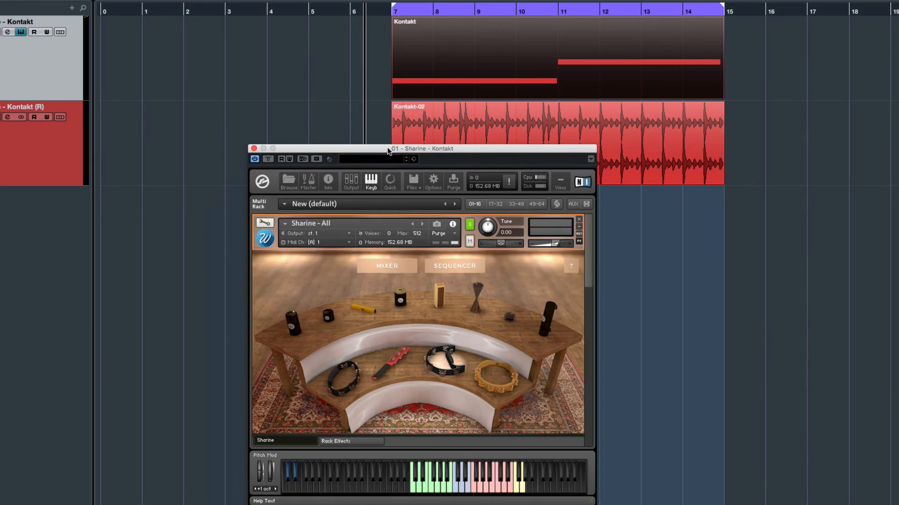
left_click(423, 265)
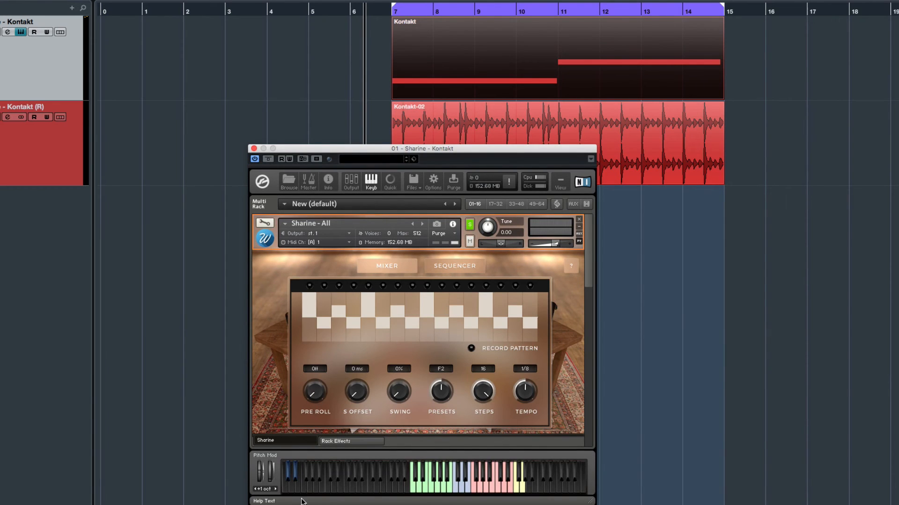
left_click(253, 148)
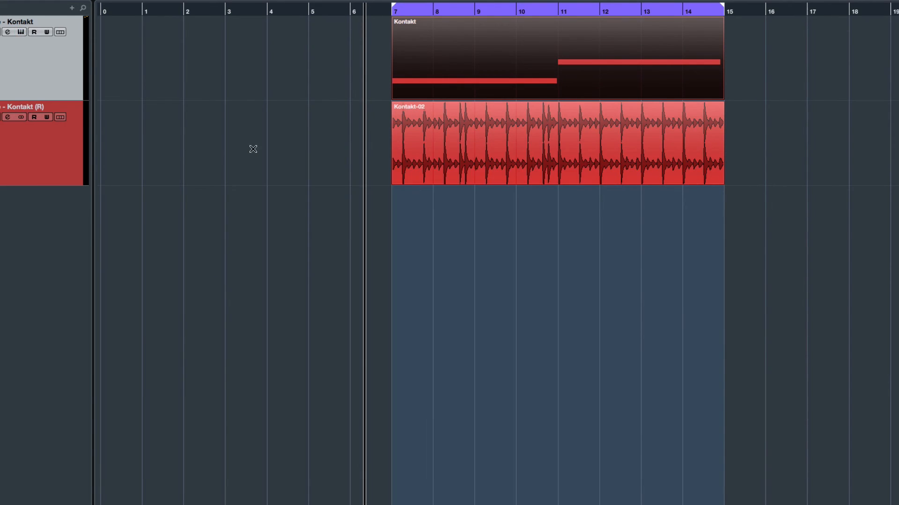
Render the Kontakt MIDI part in place again with the current settings to get a second audio version.
right_click(431, 66)
mouse_move(530, 270)
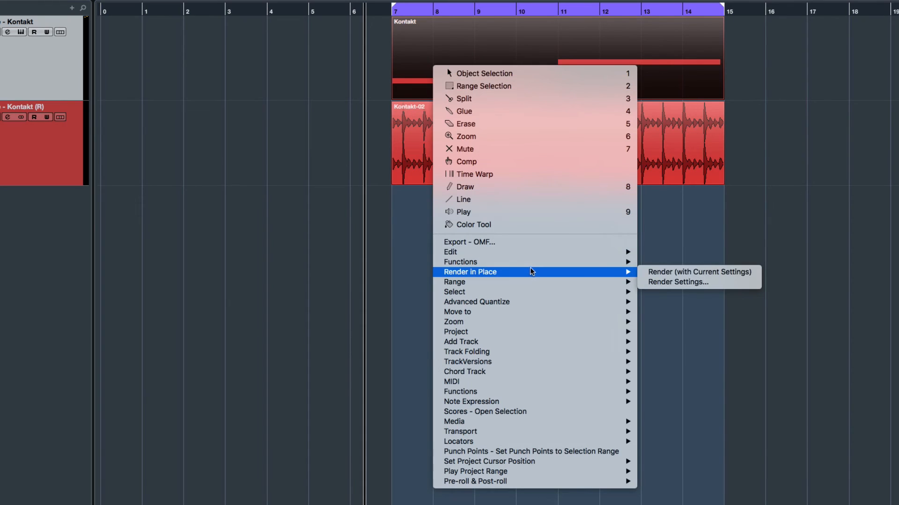
left_click(693, 273)
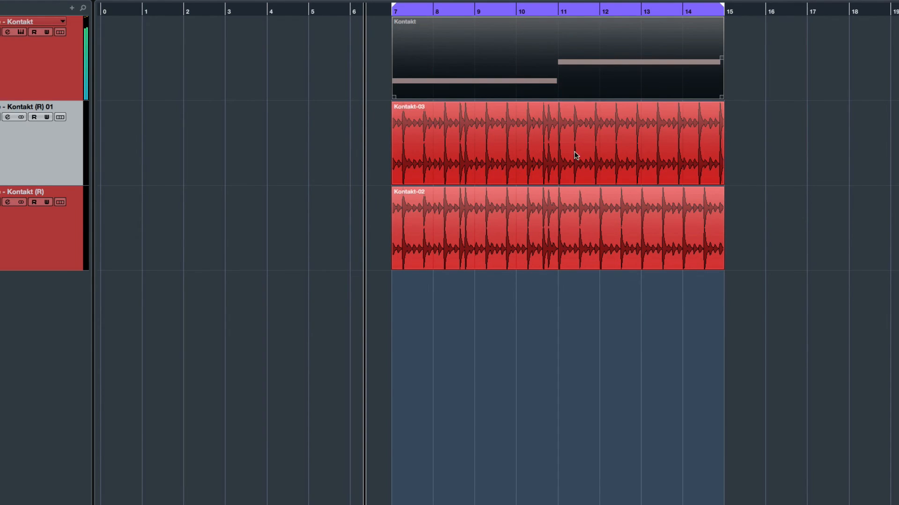
Open the Kontakt-03 audio in the Sample Editor and examine how its hits line up with the grid from bars 7 to 10.
double_click(516, 141)
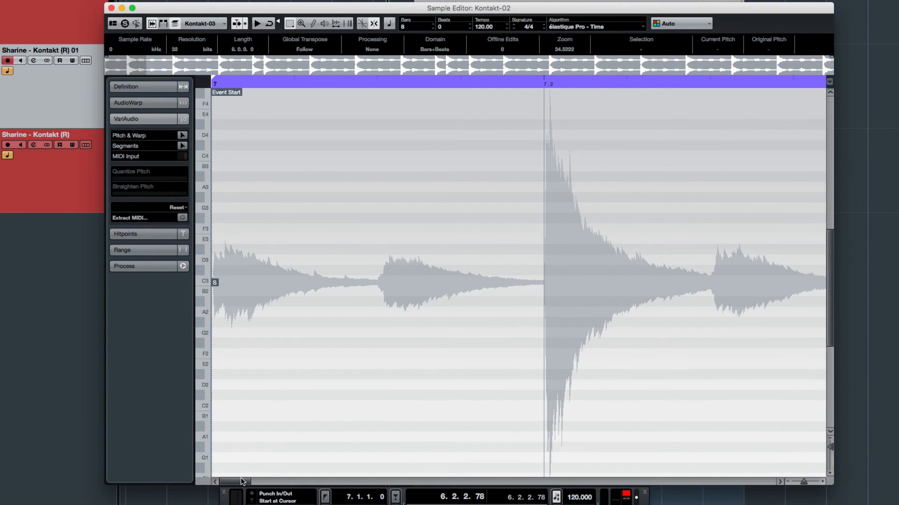
left_click_drag(241, 482, 338, 483)
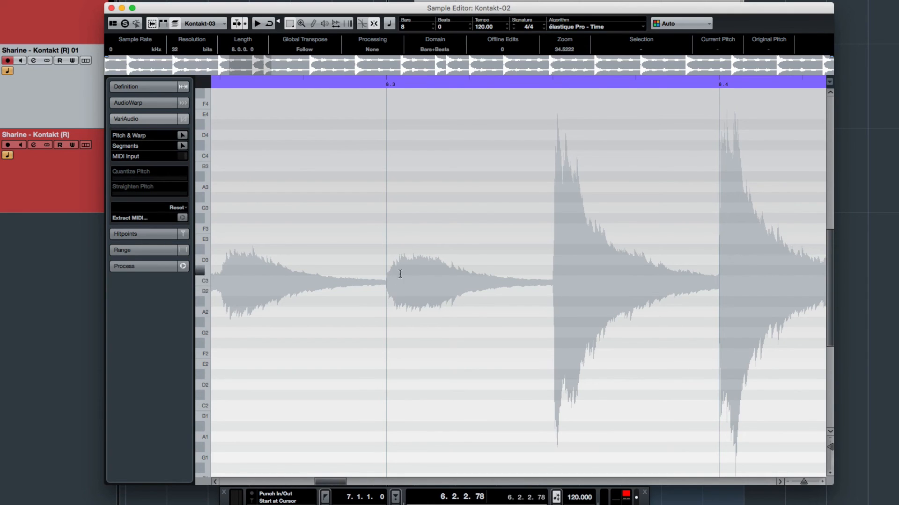
left_click_drag(335, 482, 440, 459)
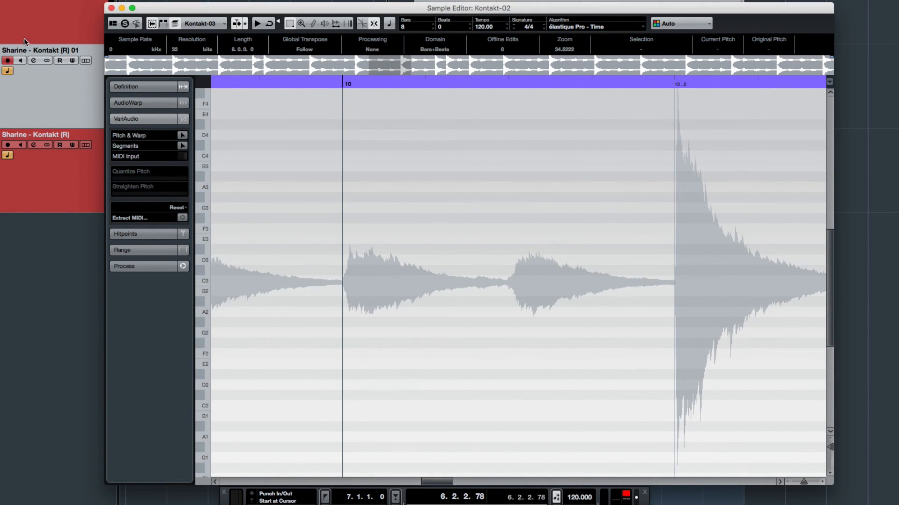
Load the Kontakt-02 audio into the Sample Editor, examine its hits against the grid in bar 7, and close the editor.
left_click_drag(142, 10, 0, 0)
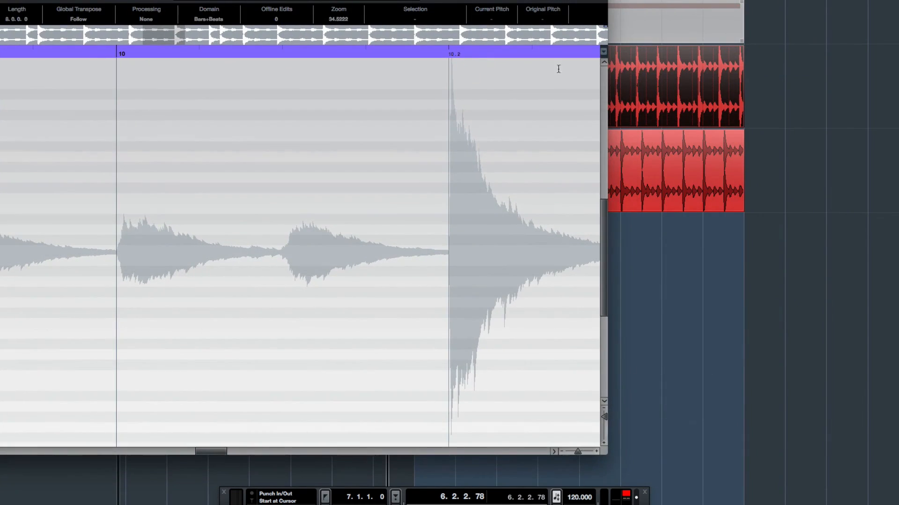
left_click(648, 141)
double_click(633, 180)
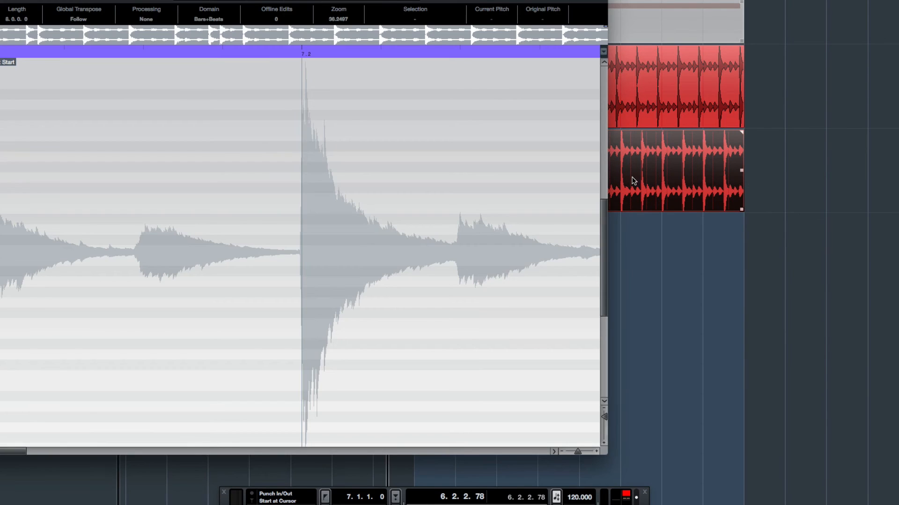
left_click_drag(318, 0, 541, 1)
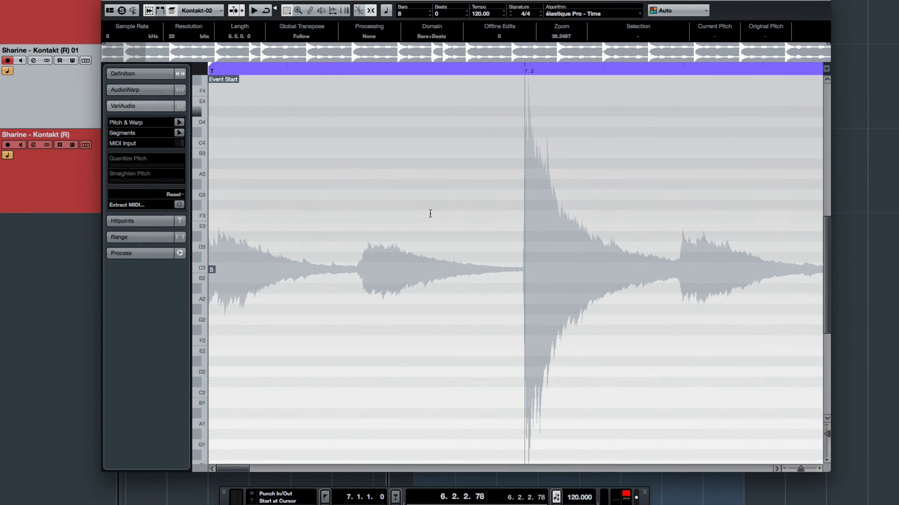
left_click_drag(239, 468, 265, 468)
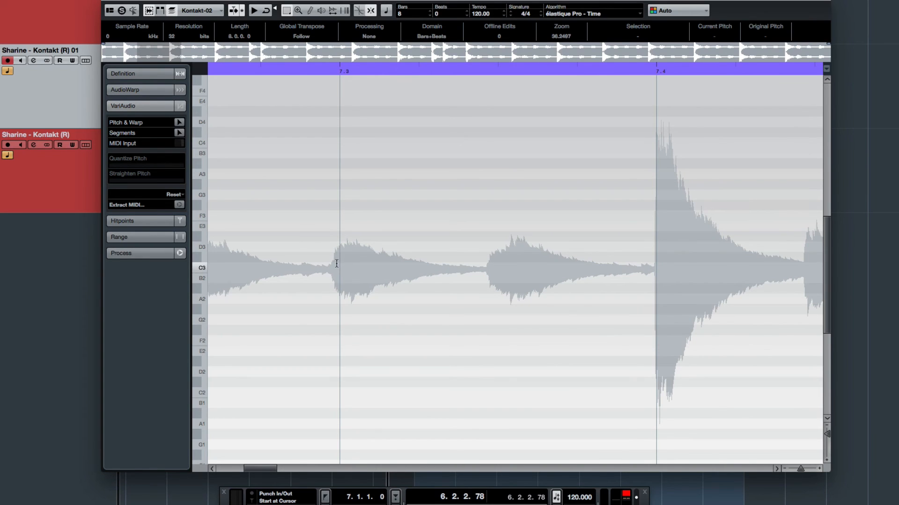
left_click(111, 0)
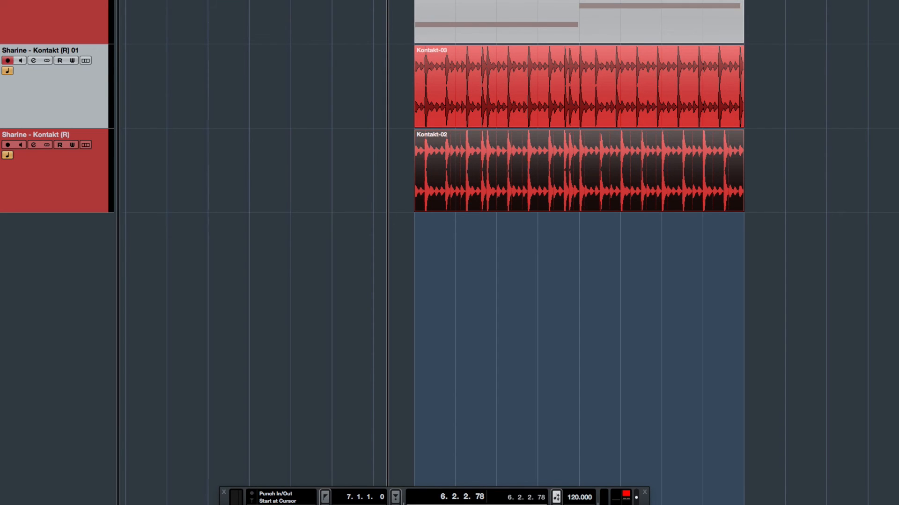
Return the project cursor to the left locator at bar 7 and select the Kontakt-03 event.
key("KP_1")
left_click(447, 68)
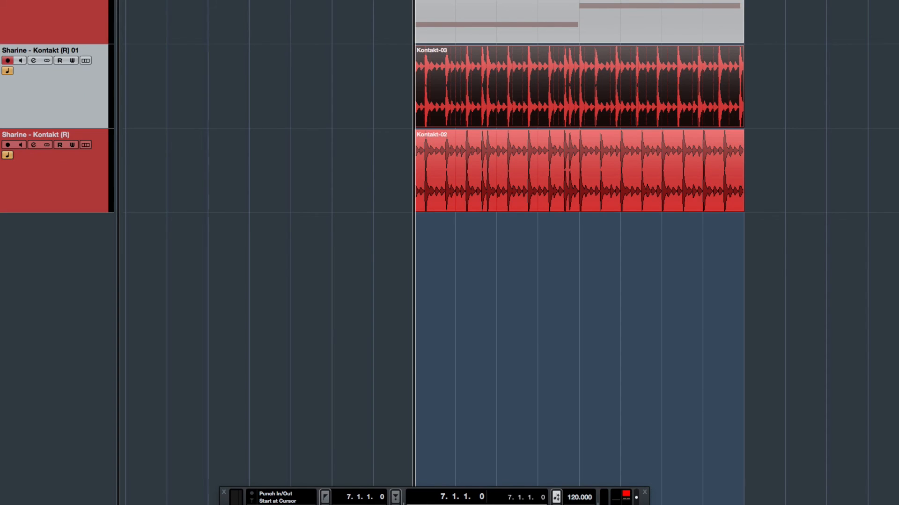
left_click(42, 169)
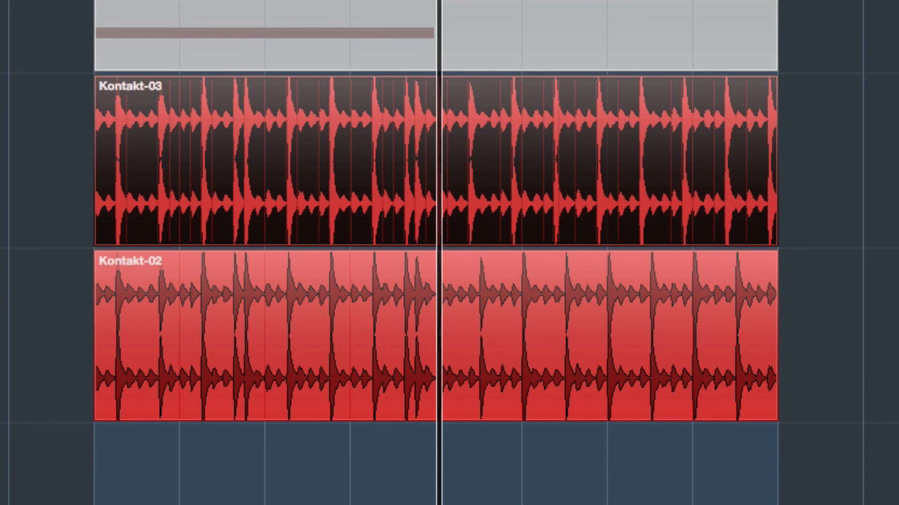
Open the Sharine instrument window, hide the sequencer to show the instrument table, and activate the red jingle stick.
key("F11")
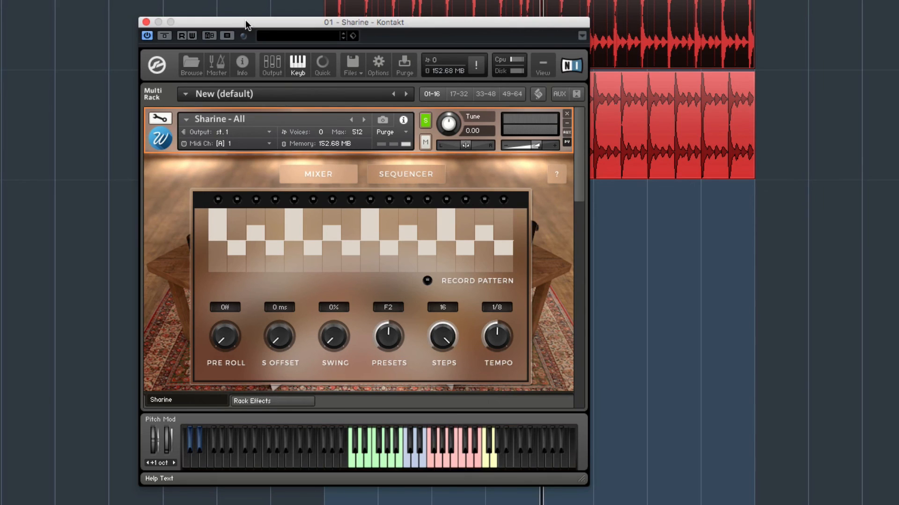
left_click_drag(248, 25, 256, 17)
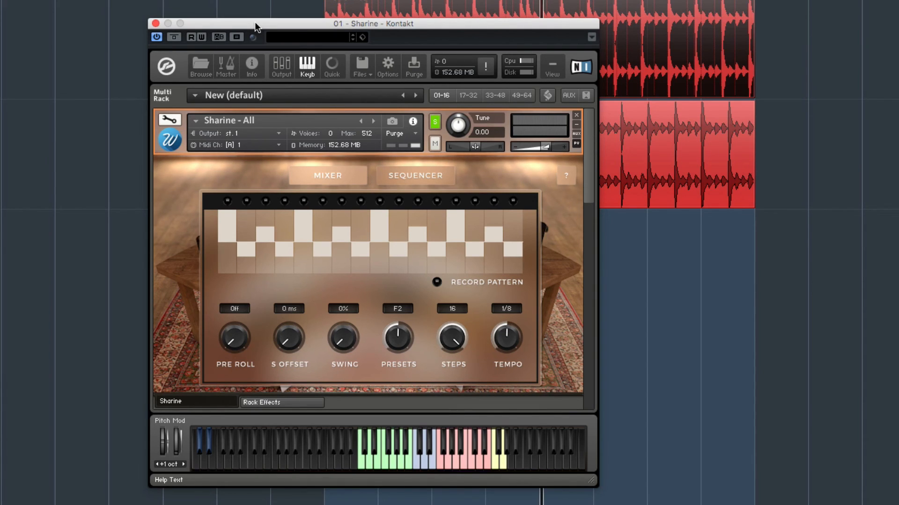
left_click(425, 177)
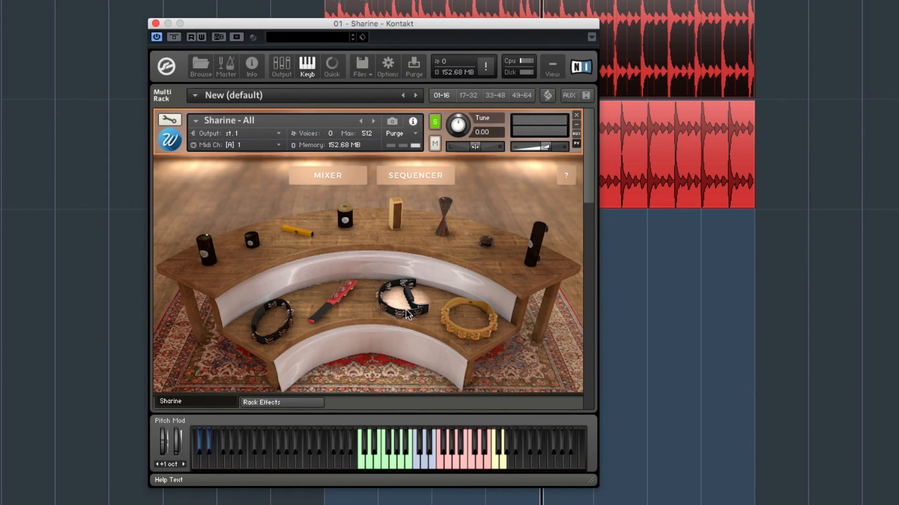
left_click(333, 295)
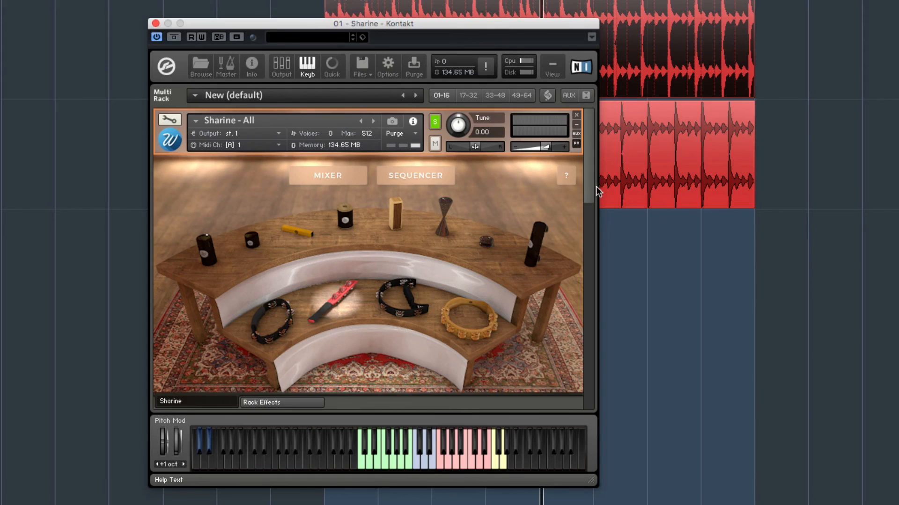
Solo the Sharine - Tiny Metal Shaker instrument in the rack and return to Sharine - All.
left_click_drag(588, 187, 568, 283)
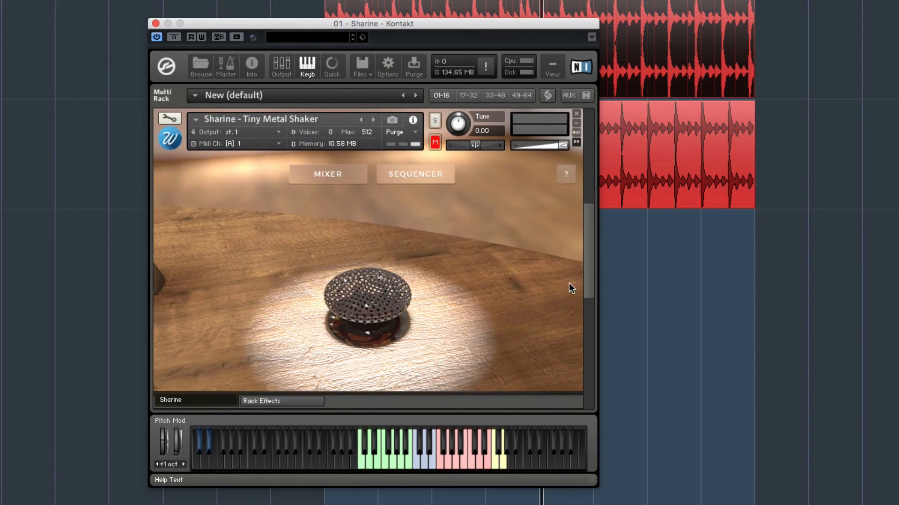
left_click(435, 120)
left_click_drag(589, 257, 619, 148)
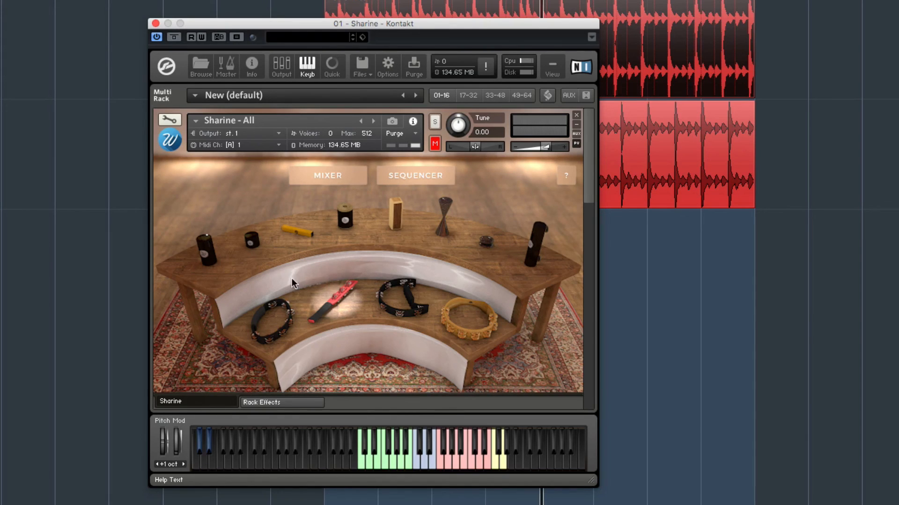
In Sharine - All, deactivate the red jingle stick and activate the small plastic shaker and the tiny metal shaker.
left_click(338, 296)
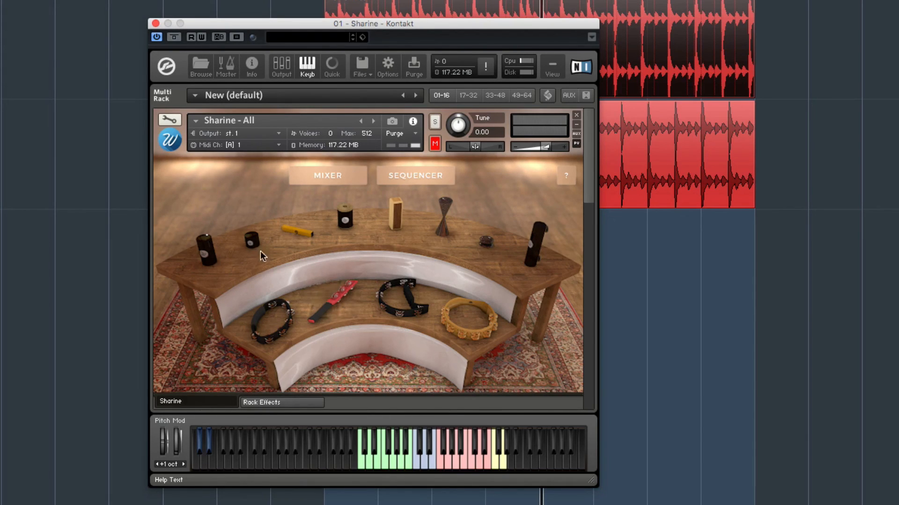
left_click(485, 239)
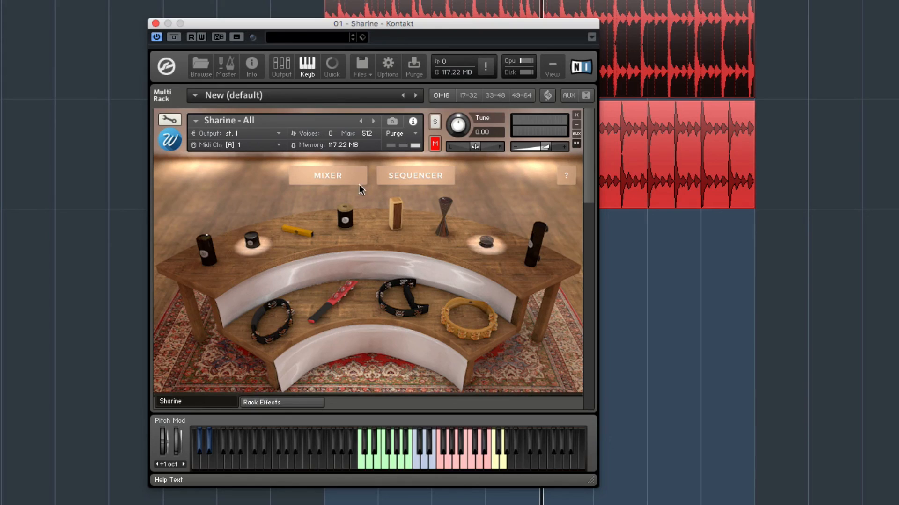
Pan the tiny metal shaker to the left and the small plastic shaker to 55 R.
left_click(489, 246)
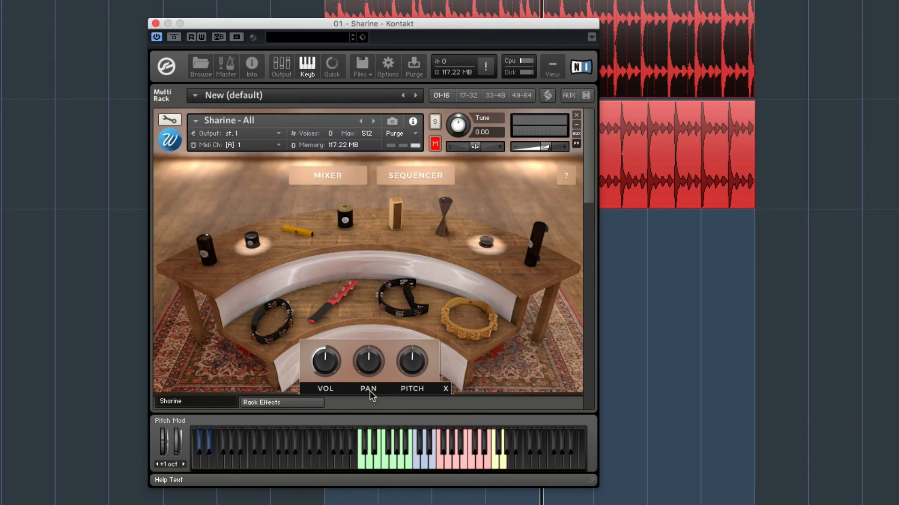
left_click_drag(370, 361, 365, 428)
left_click(253, 239)
left_click_drag(361, 342, 388, 299)
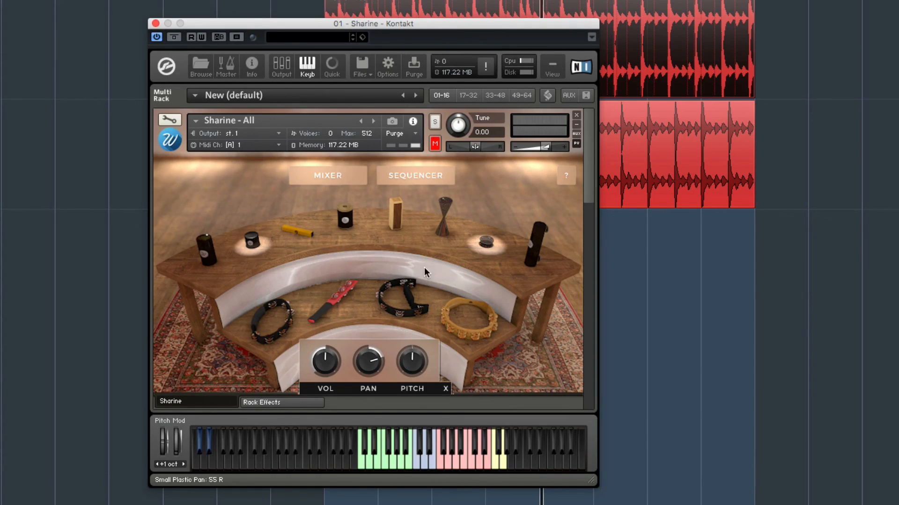
Deactivate the tiny metal and small plastic shakers and close the volume, pan and pitch controls.
left_click(490, 245)
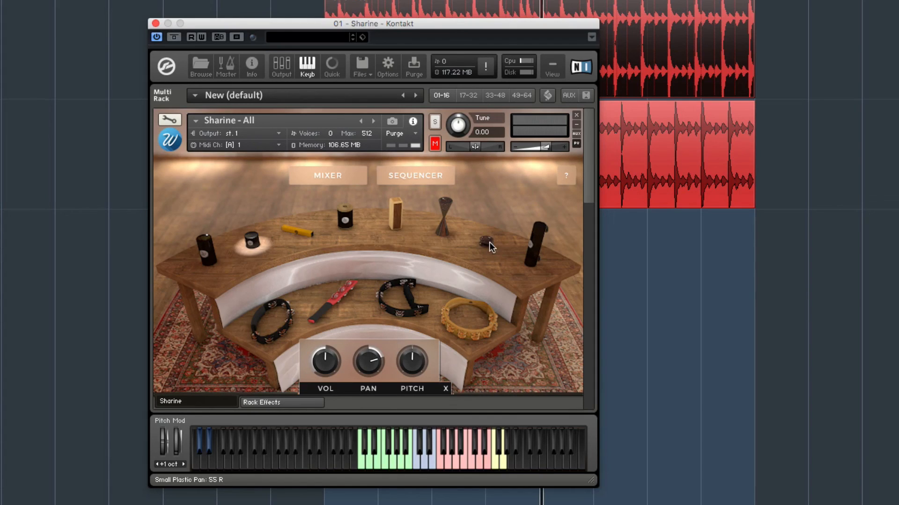
left_click(445, 388)
left_click(267, 244)
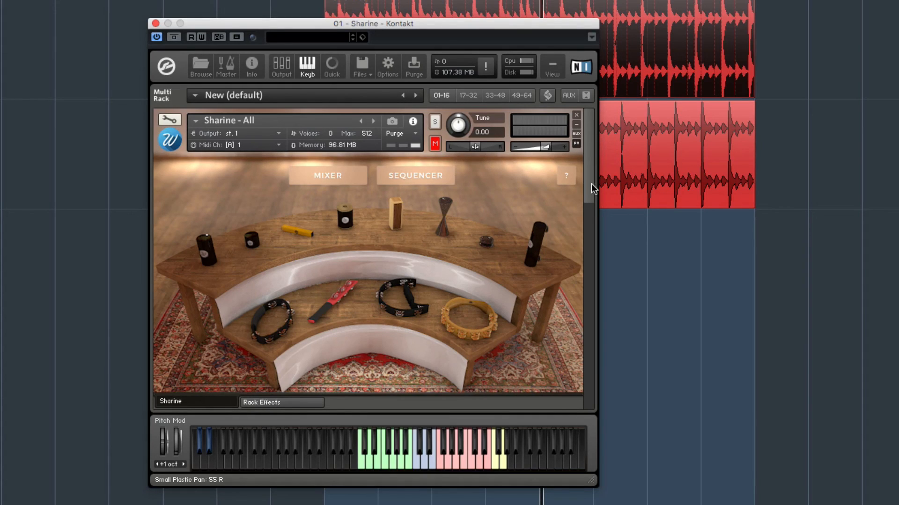
Reposition the Sharine instrument window slightly and show the sequencer of Sharine - All.
mouse_move(544, 21)
left_mouse_down()
mouse_move(512, 130)
mouse_move(518, 42)
mouse_move(529, 21)
left_mouse_up()
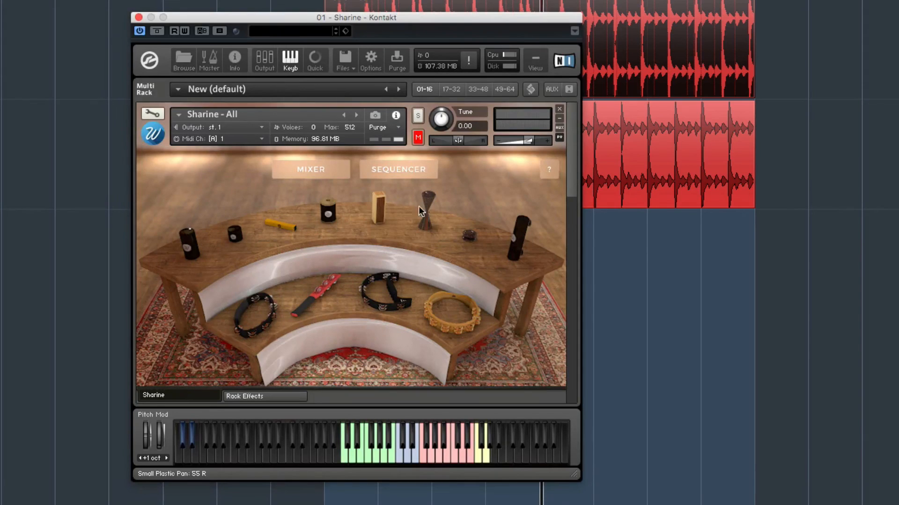
left_click(412, 170)
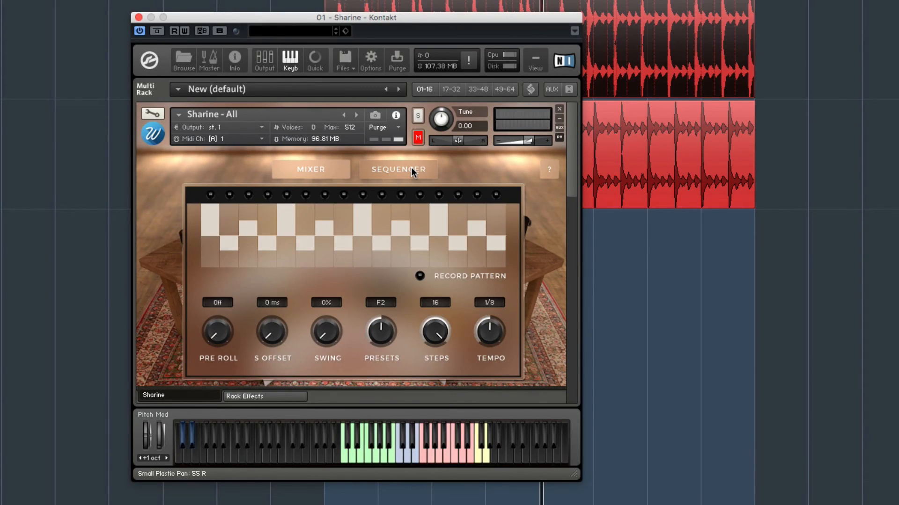